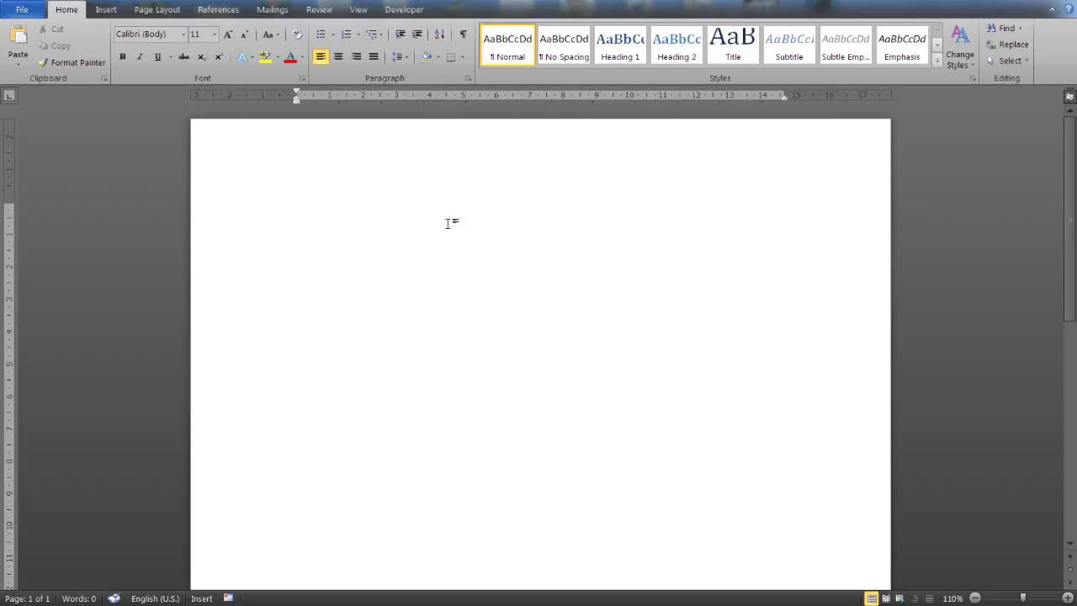
- Apply the Three columns preset from Page Layout > Columns to the blank document
{"action": "left_click", "coordinate": [156, 10]}
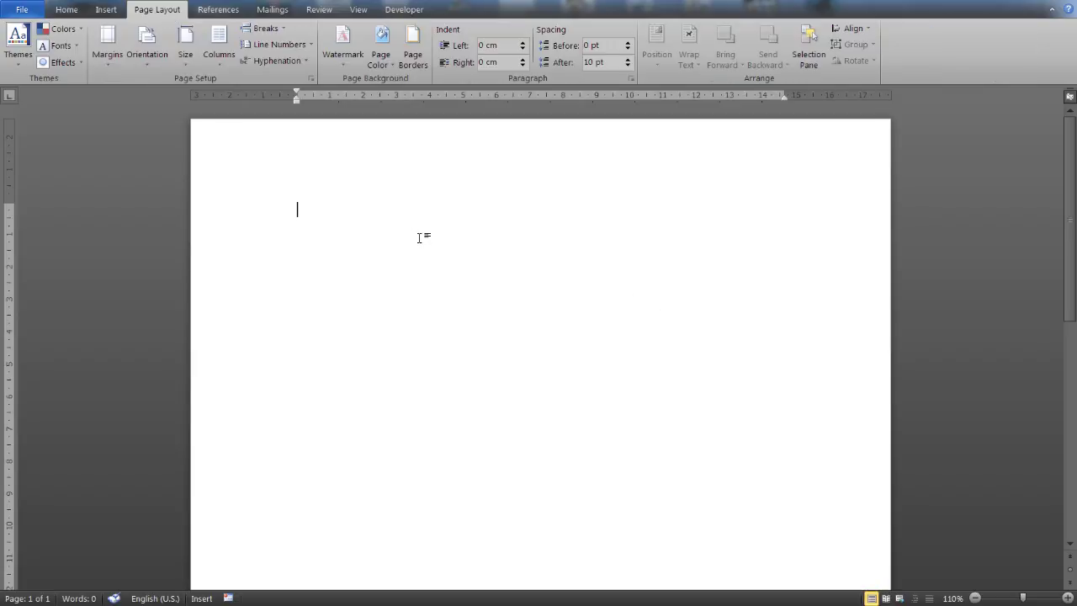
{"action": "left_click", "coordinate": [226, 66]}
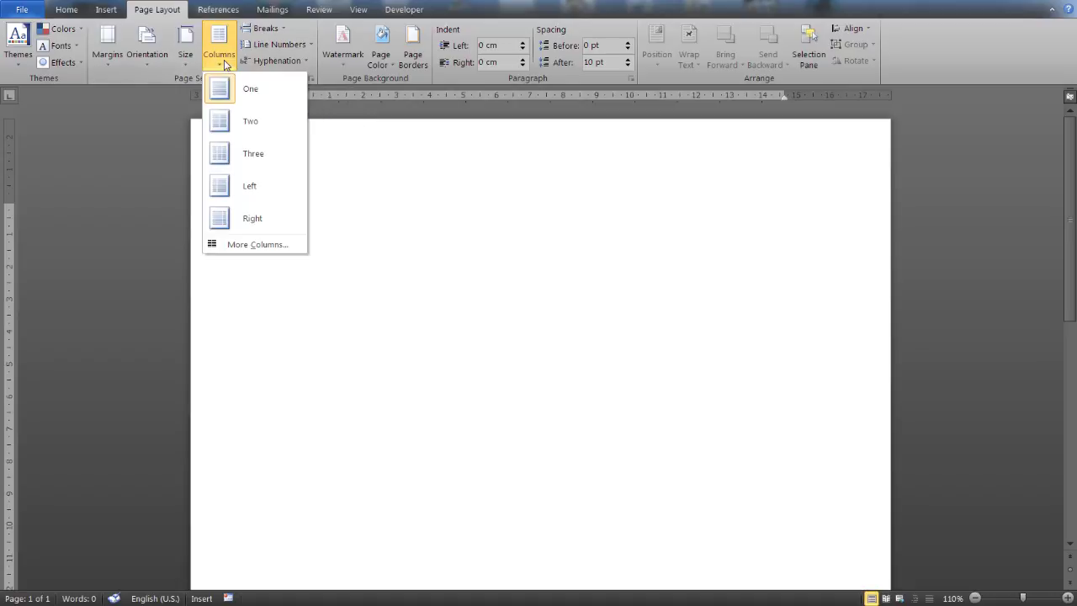
{"action": "left_click", "coordinate": [254, 157]}
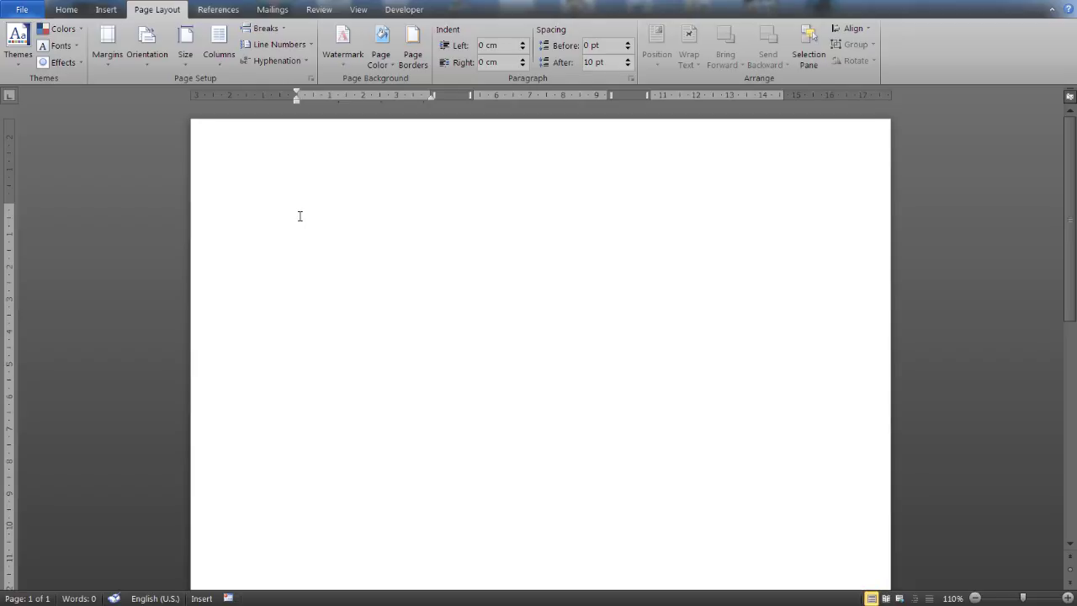
- Scroll through the pasted Lorem ipsum text and return to the top of page 1
{"action": "scroll", "coordinate": [299, 216], "scroll_direction": "down", "scroll_amount": 10}
{"action": "scroll", "coordinate": [308, 216], "scroll_direction": "down", "scroll_amount": 5}
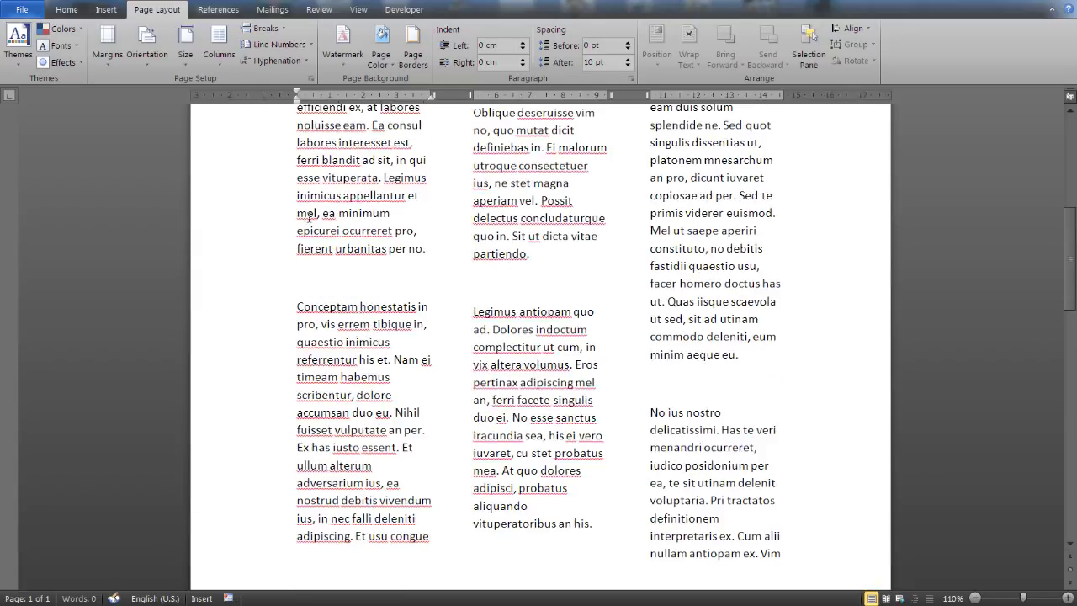
{"action": "scroll", "coordinate": [308, 217], "scroll_direction": "up", "scroll_amount": 8}
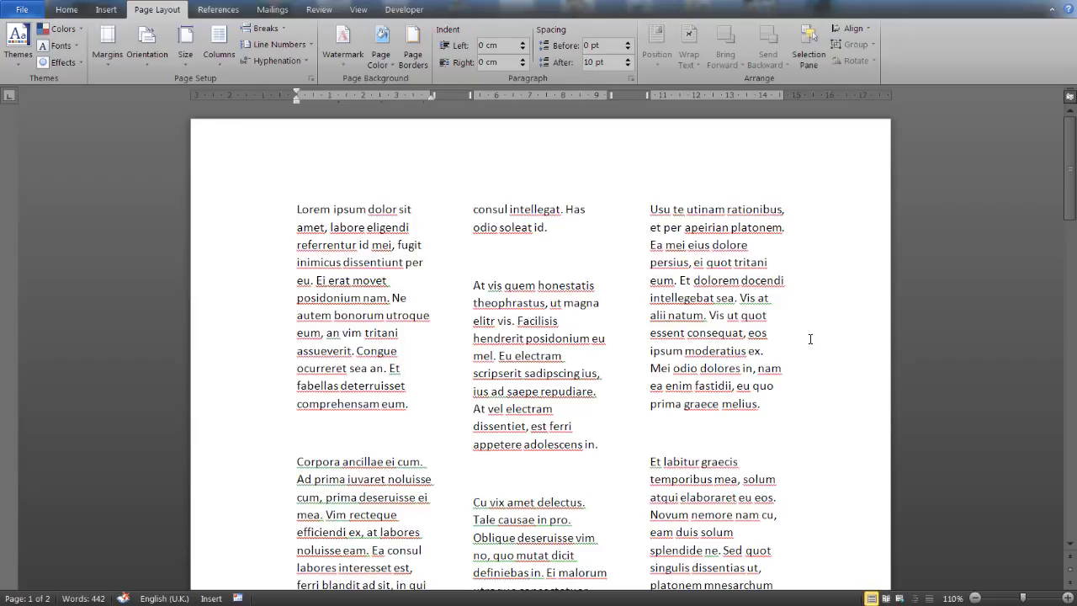
- Insert a column break before 'Corpora' so that paragraph begins the middle column
{"action": "left_click", "coordinate": [295, 458]}
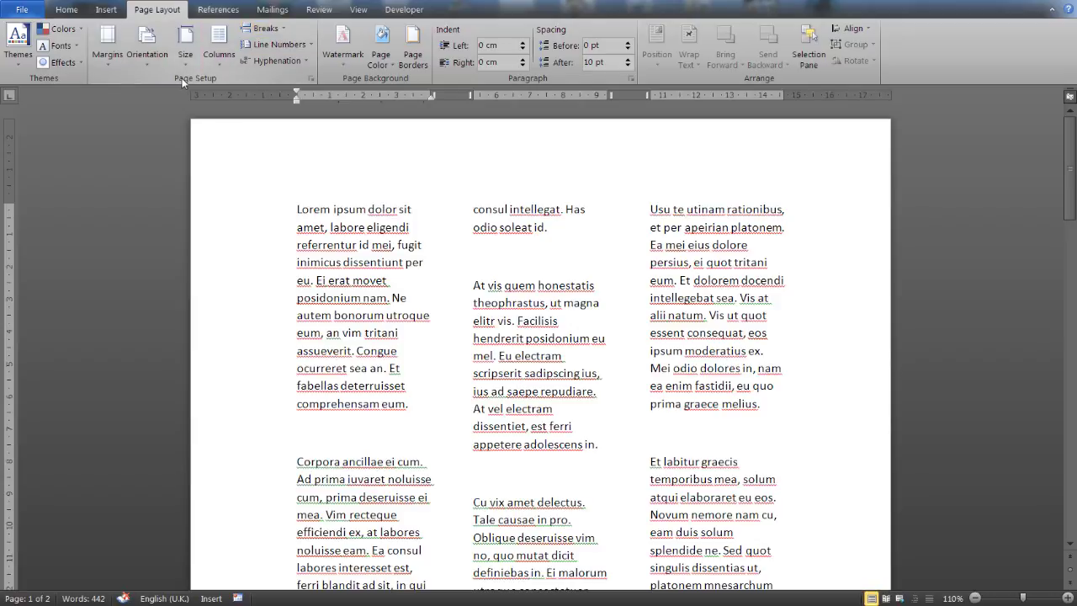
{"action": "left_click", "coordinate": [282, 31]}
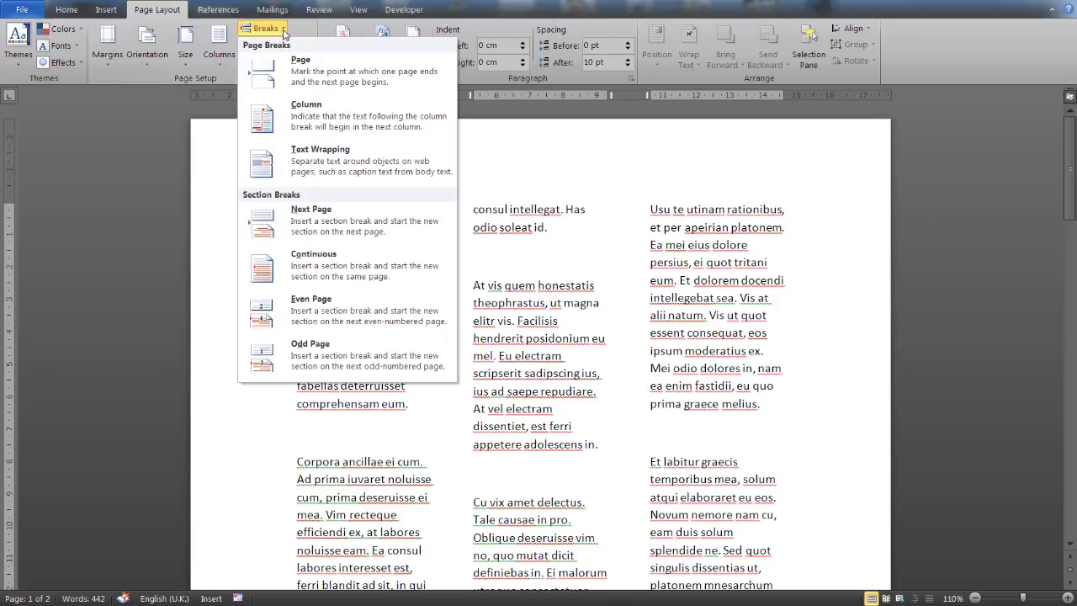
{"action": "left_click", "coordinate": [318, 116]}
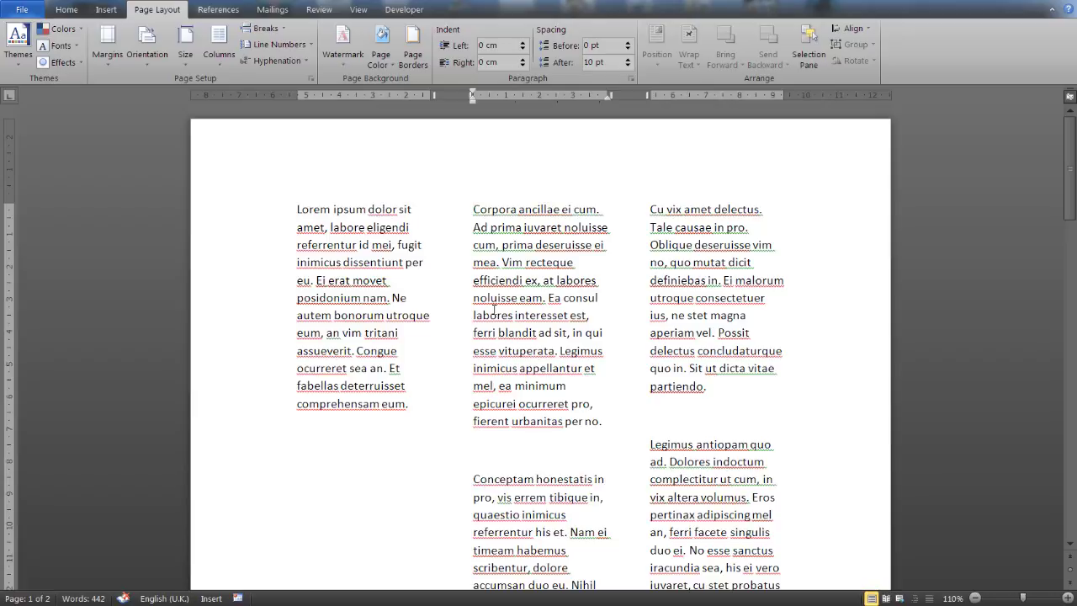
{"action": "left_click", "coordinate": [475, 448]}
- Insert a column break before 'At vis quem' so it starts the third column
{"action": "left_click", "coordinate": [471, 478]}
{"action": "scroll", "coordinate": [524, 481], "scroll_direction": "down", "scroll_amount": 5}
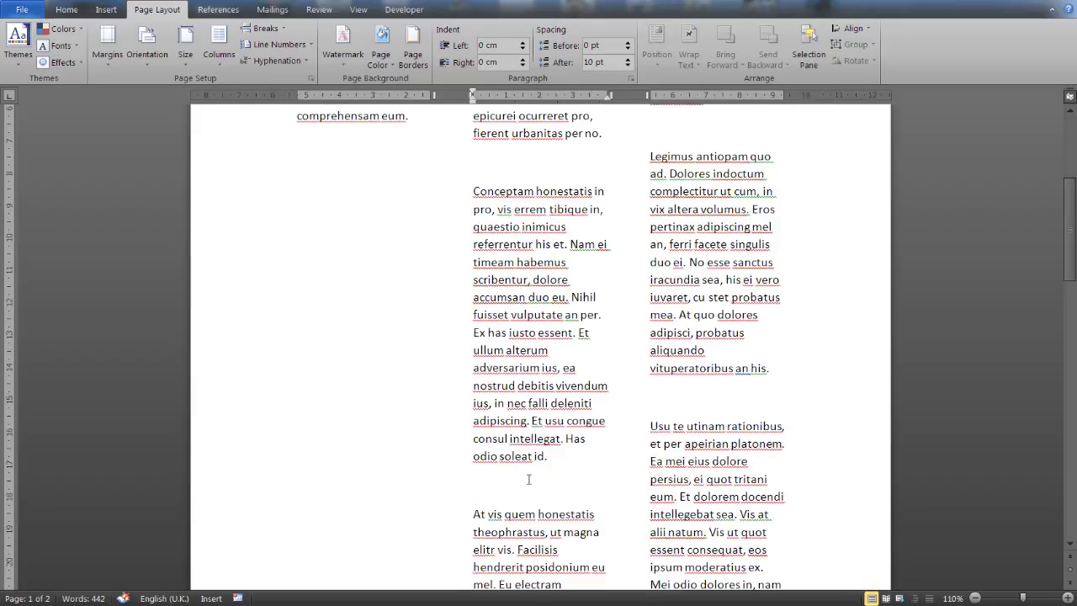
{"action": "scroll", "coordinate": [474, 502], "scroll_direction": "up", "scroll_amount": 5}
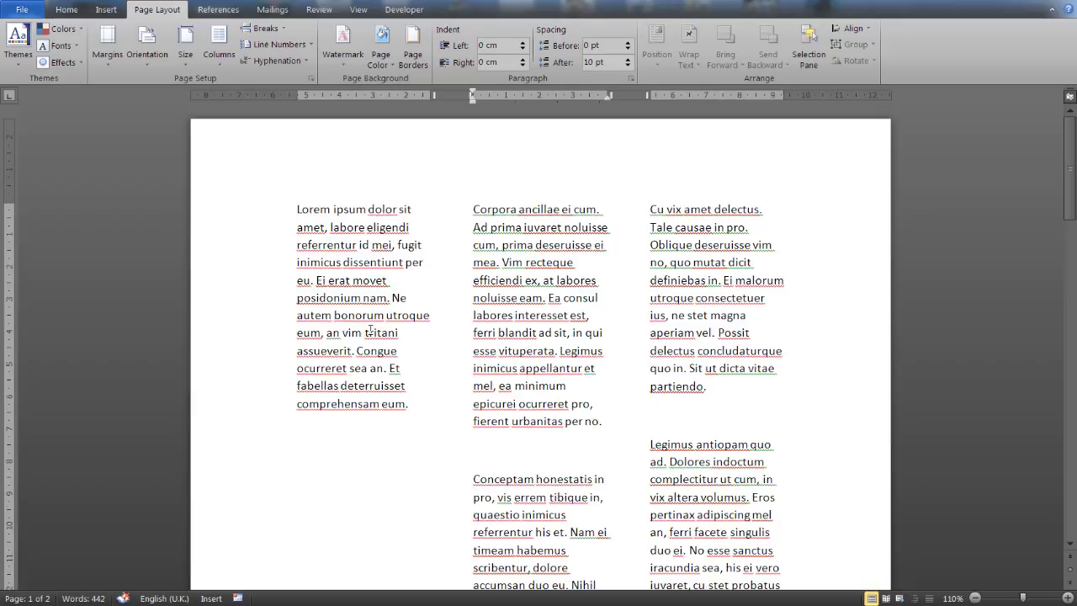
{"action": "scroll", "coordinate": [630, 446], "scroll_direction": "down", "scroll_amount": 9}
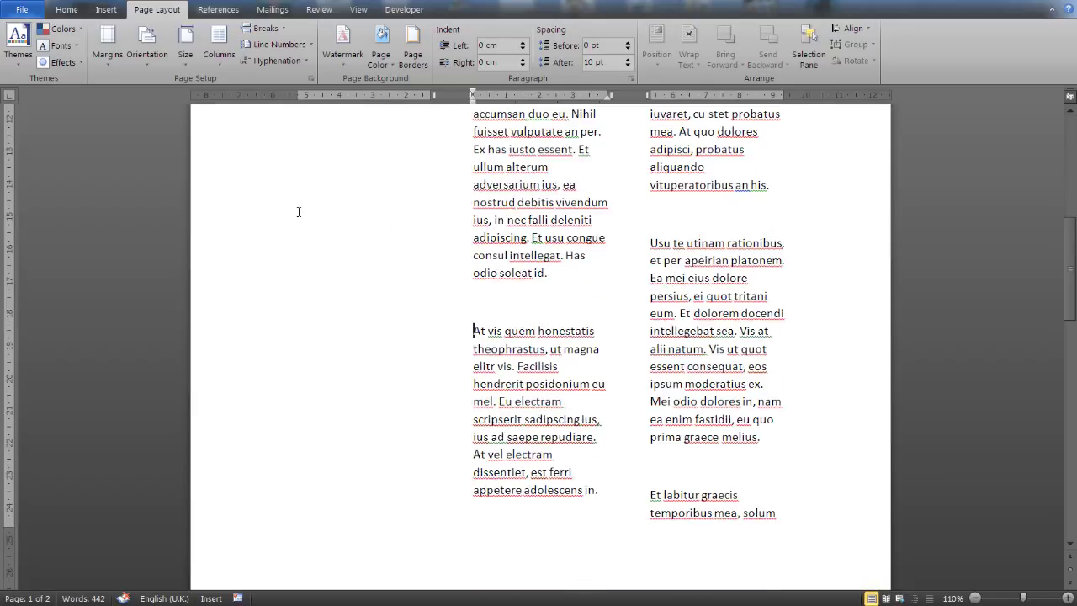
{"action": "left_click", "coordinate": [286, 31]}
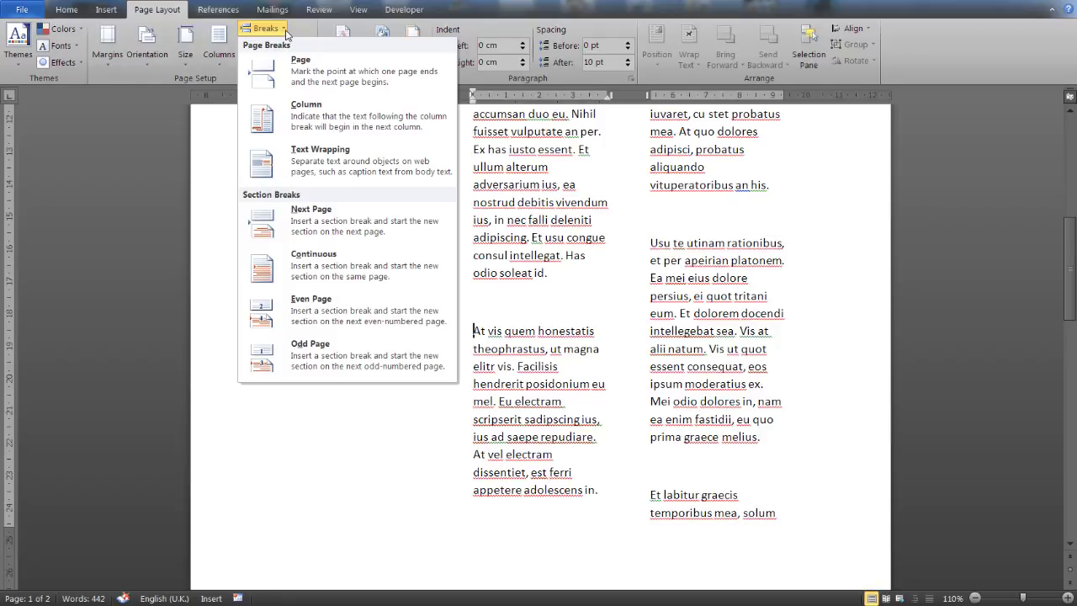
{"action": "left_click", "coordinate": [344, 114]}
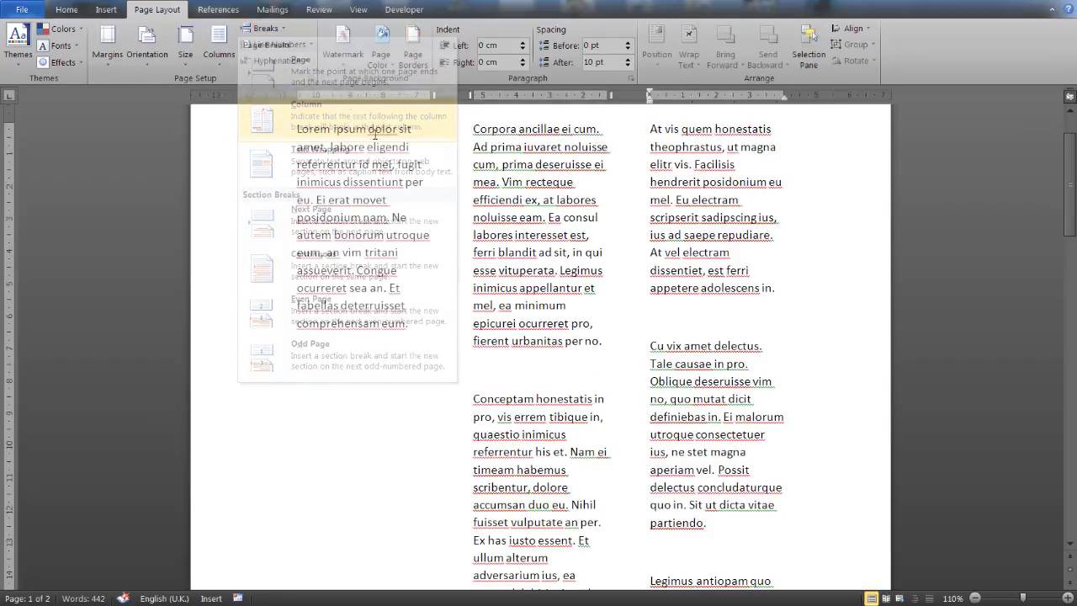
{"action": "scroll", "coordinate": [766, 316], "scroll_direction": "down", "scroll_amount": 7}
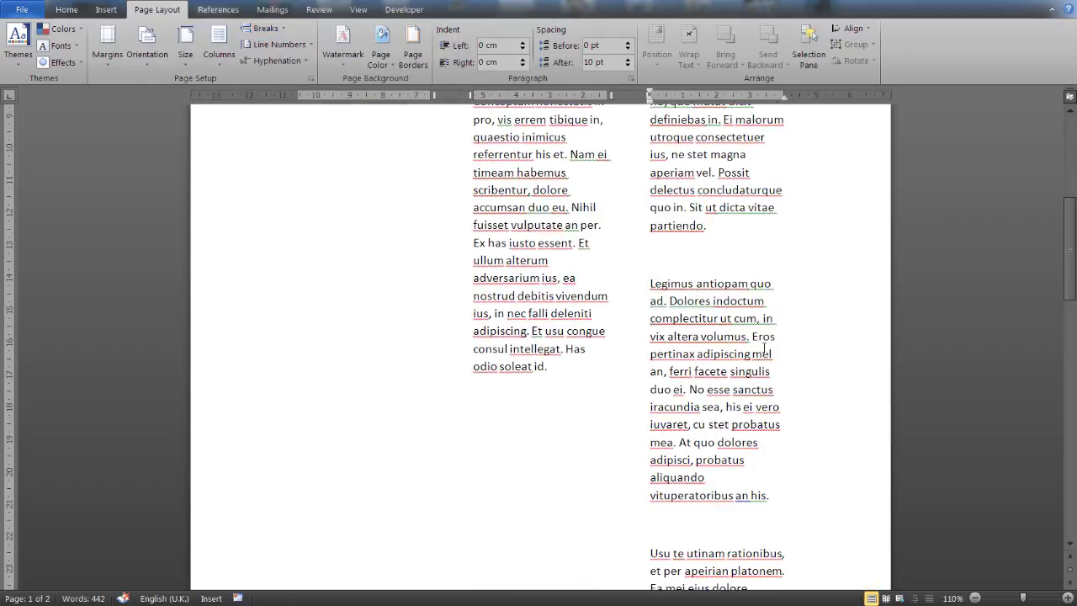
{"action": "scroll", "coordinate": [763, 348], "scroll_direction": "down", "scroll_amount": 7}
{"action": "scroll", "coordinate": [763, 348], "scroll_direction": "up", "scroll_amount": 14}
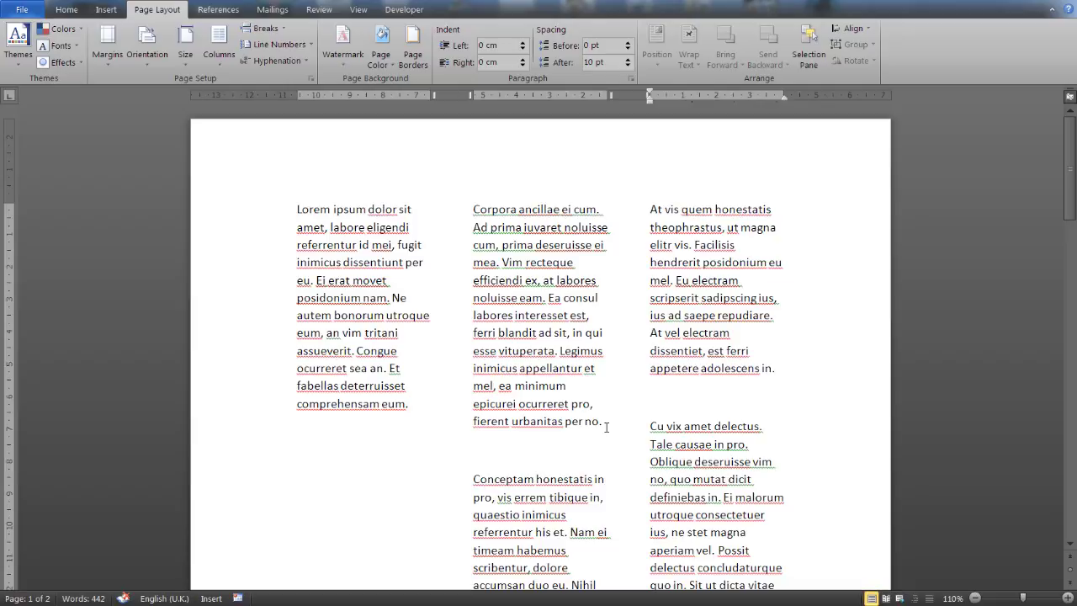
- Review the three columns, then dismiss the Breaks list without inserting anything
{"action": "scroll", "coordinate": [609, 433], "scroll_direction": "down", "scroll_amount": 5}
{"action": "scroll", "coordinate": [611, 439], "scroll_direction": "up", "scroll_amount": 5}
{"action": "scroll", "coordinate": [820, 415], "scroll_direction": "down", "scroll_amount": 8}
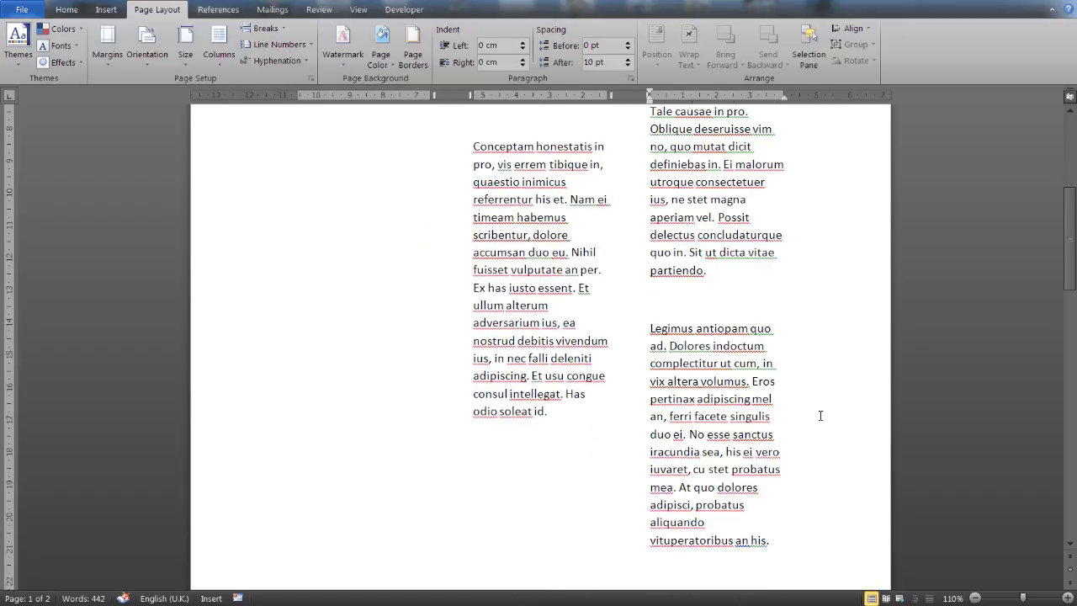
{"action": "scroll", "coordinate": [795, 504], "scroll_direction": "up", "scroll_amount": 8}
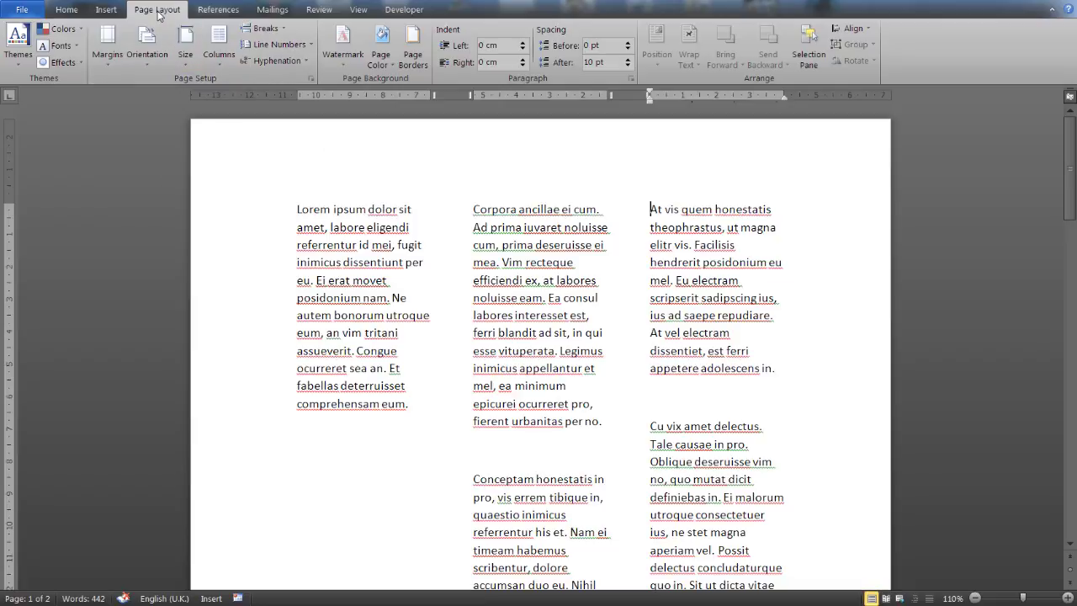
{"action": "left_click", "coordinate": [265, 28]}
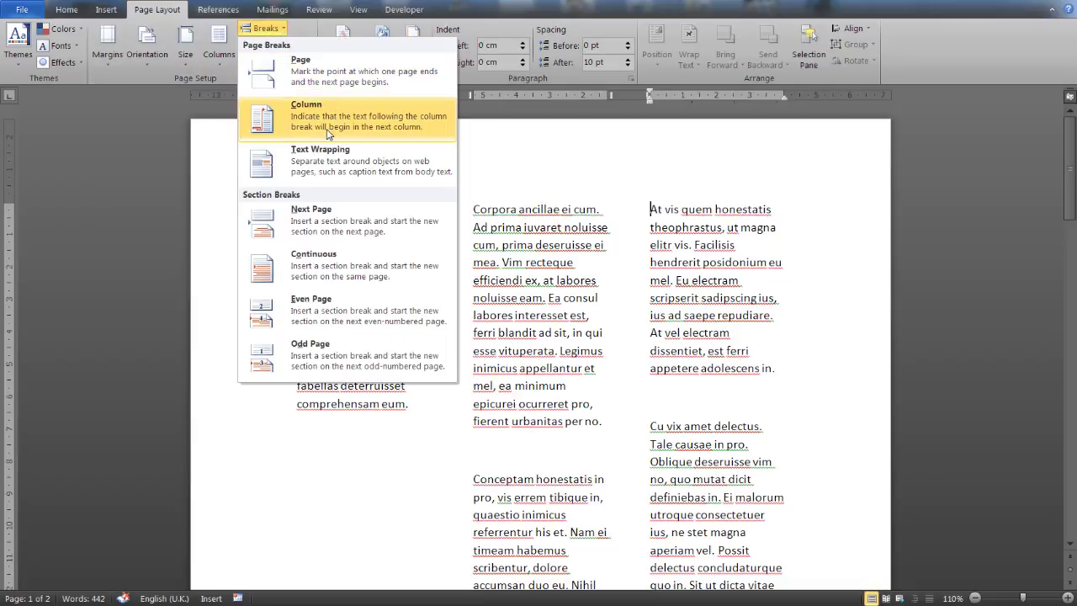
{"action": "left_click", "coordinate": [751, 394]}
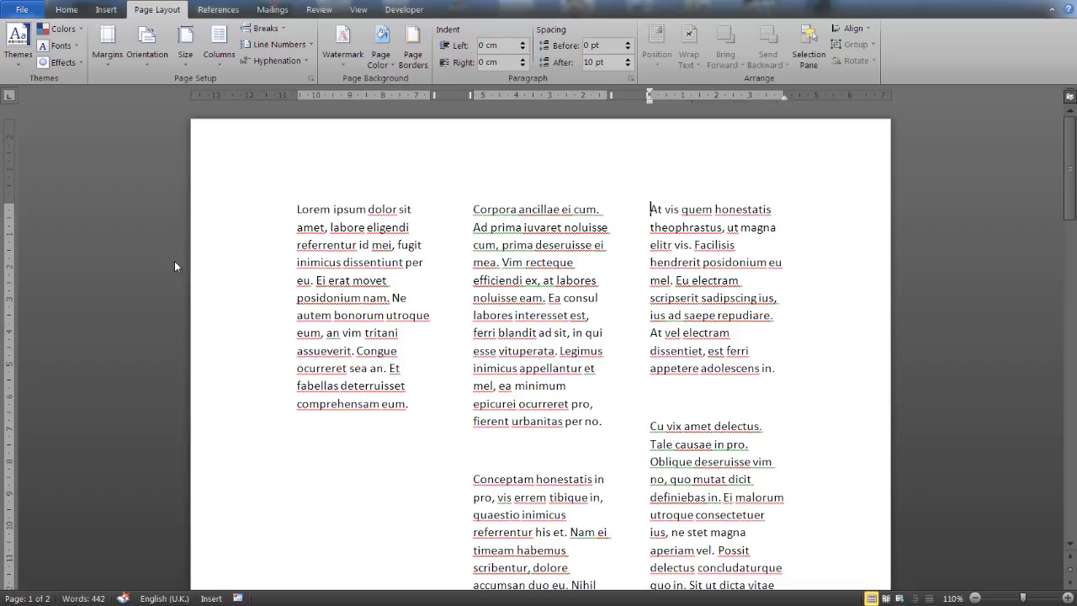
- Create a new blank document and set it to three columns
{"action": "left_click", "coordinate": [25, 10]}
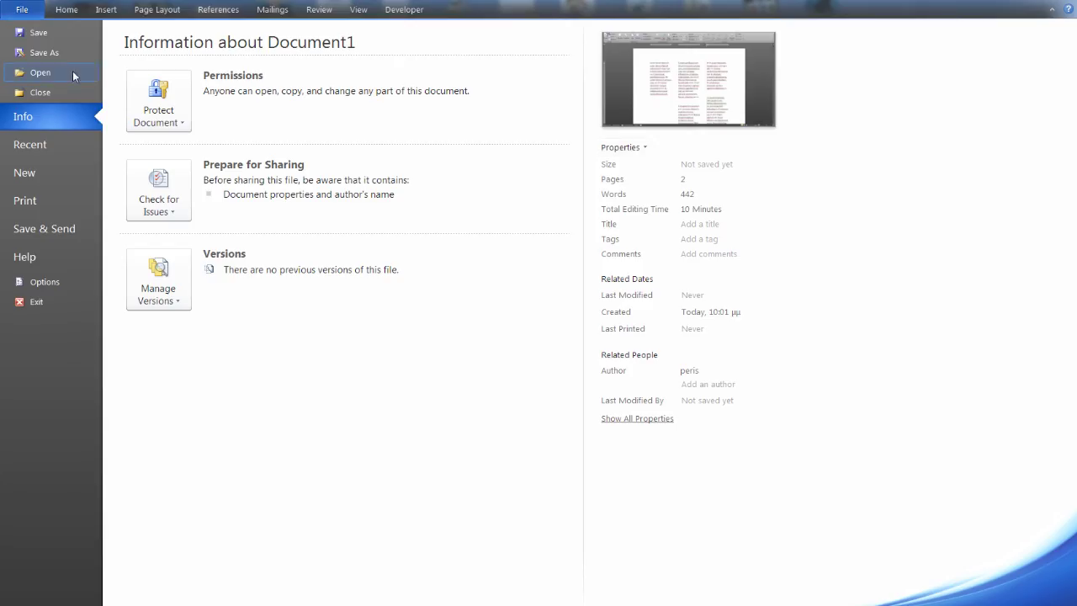
{"action": "left_click", "coordinate": [42, 170]}
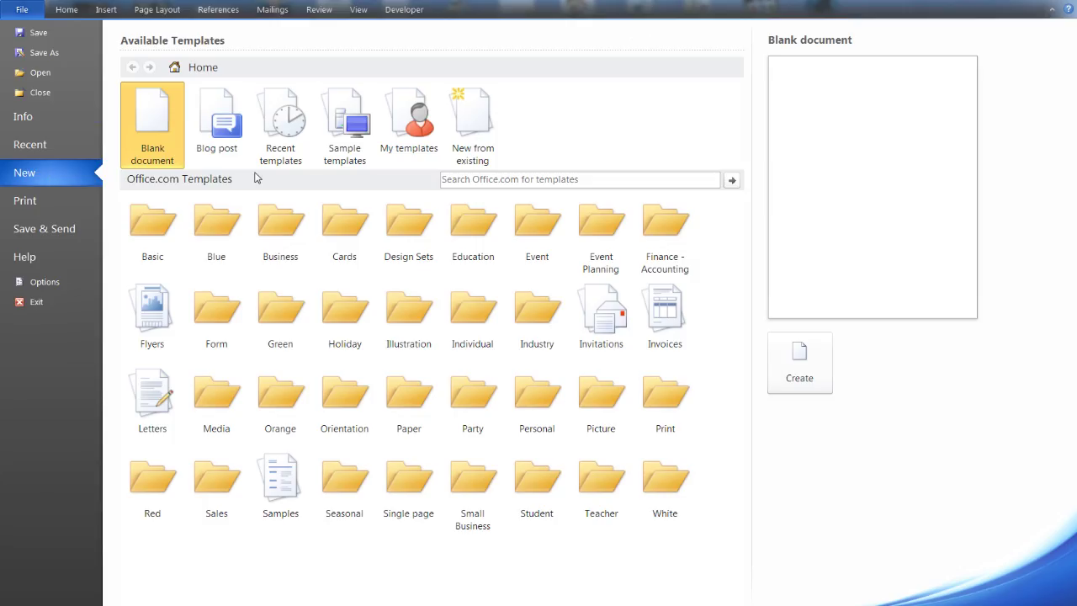
{"action": "left_click", "coordinate": [814, 392]}
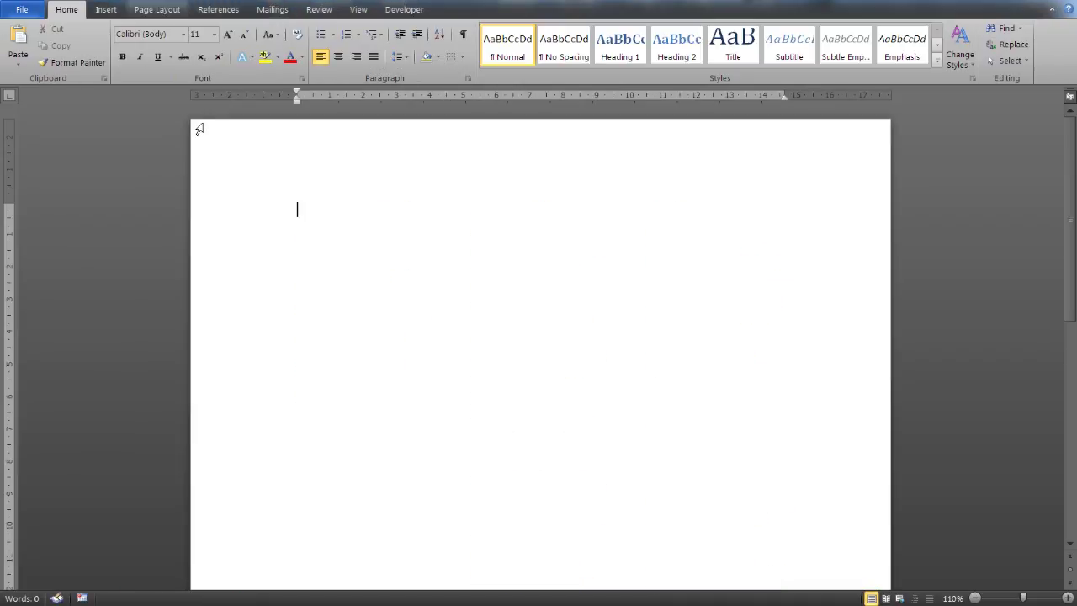
{"action": "left_click", "coordinate": [164, 10]}
{"action": "left_click", "coordinate": [219, 47]}
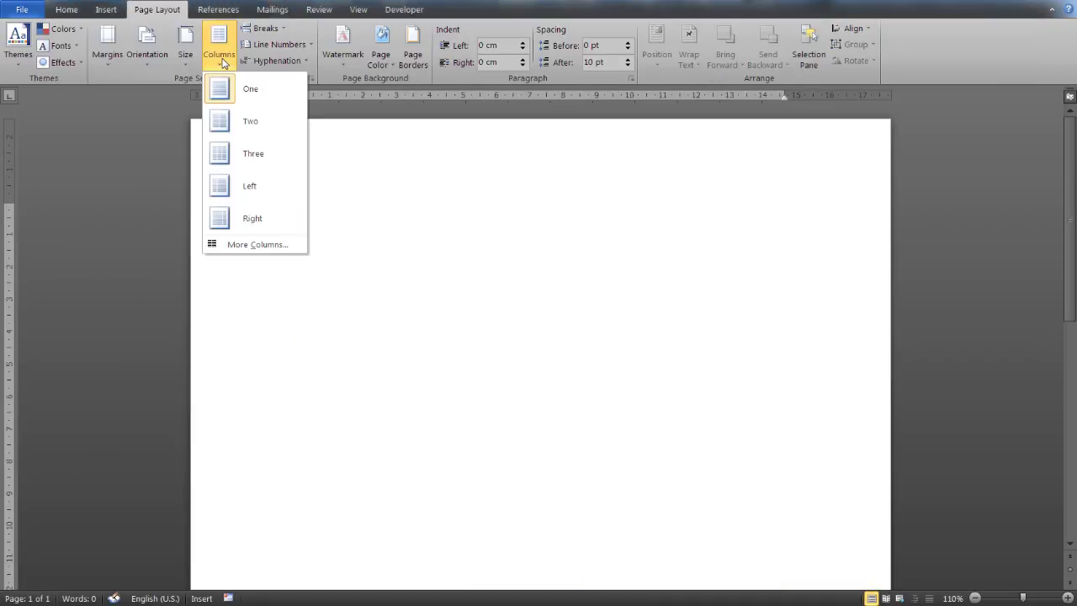
{"action": "left_click", "coordinate": [263, 158]}
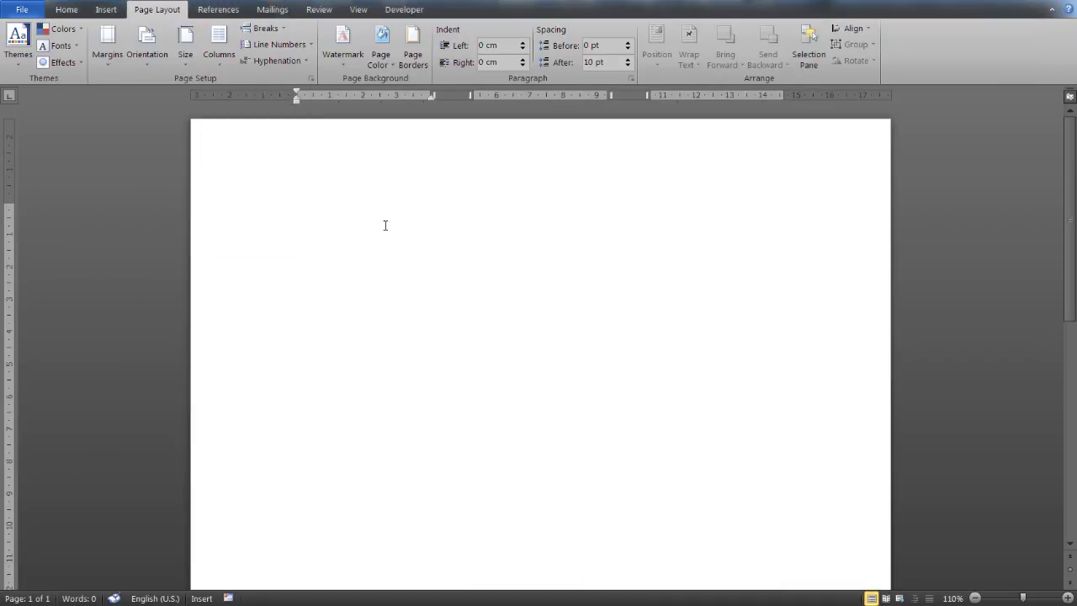
- Type the heading 'Case 1' with filler text 'dsasasassasasasa', then add a column break
{"action": "type", "text": "Case 1"}
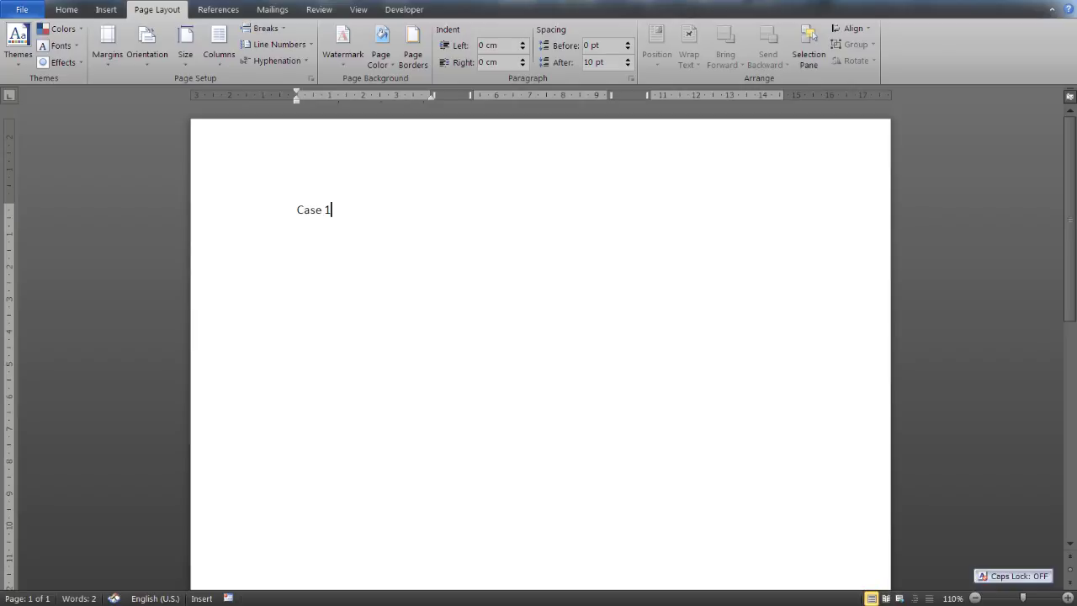
{"action": "key", "text": "Return"}
{"action": "type", "text": "dsasasas"}
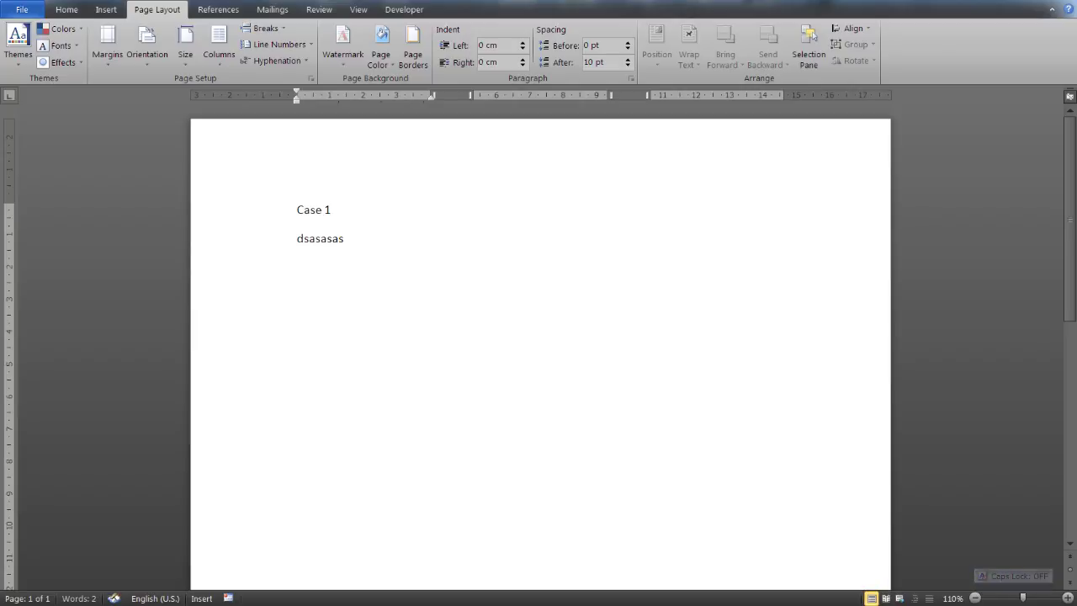
{"action": "type", "text": "sasasasa"}
{"action": "key", "text": "Return"}
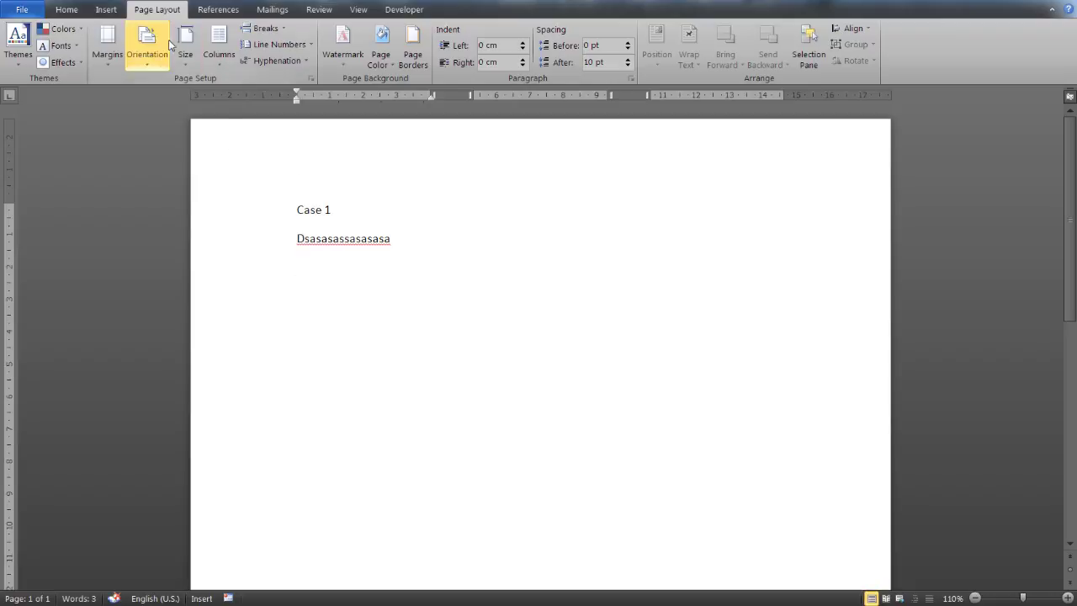
{"action": "left_click", "coordinate": [225, 58]}
{"action": "left_click", "coordinate": [291, 31]}
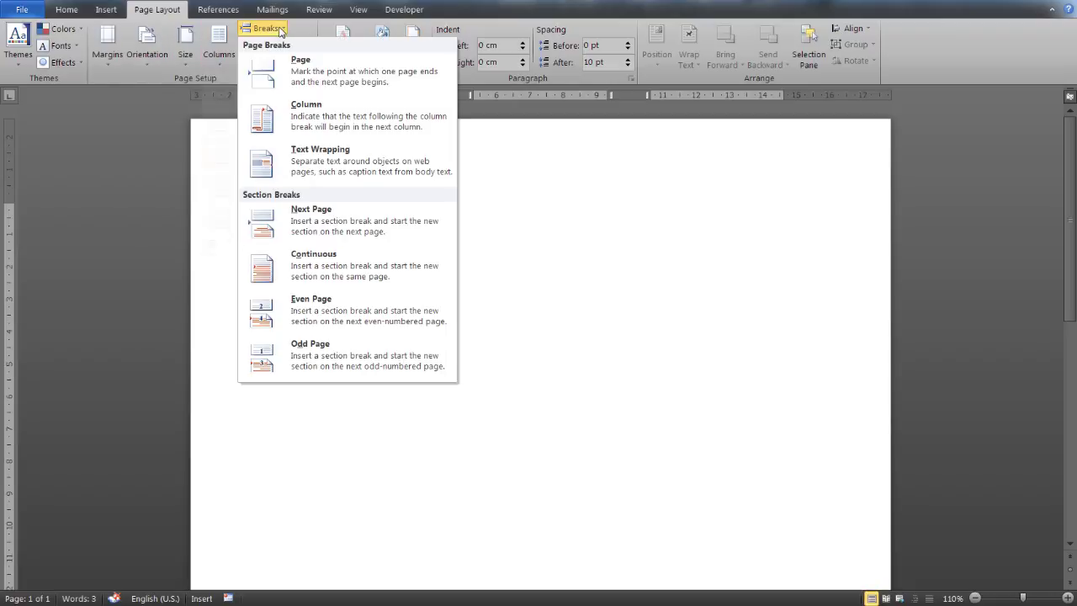
{"action": "left_click", "coordinate": [303, 166]}
- Type 'Case 2' with filler text 'xdcssdsdsdsdsds' in column two, then add a column break
{"action": "key", "text": "Caps_Lock"}
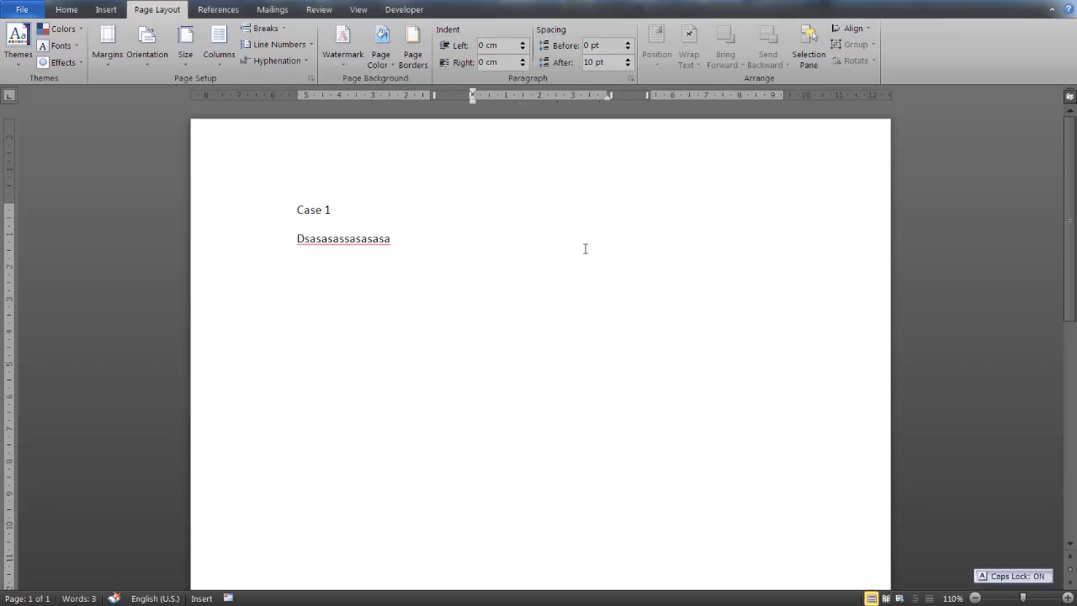
{"action": "type", "text": "Case 2"}
{"action": "key", "text": "Return"}
{"action": "type", "text": "xdcssdsdsdsdsds"}
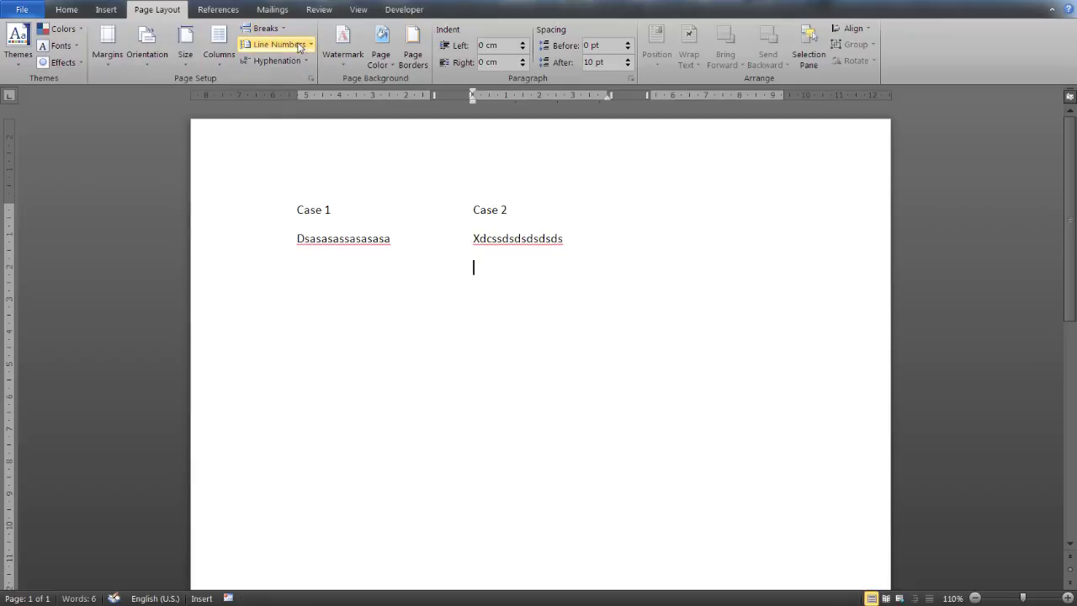
{"action": "left_click", "coordinate": [263, 28]}
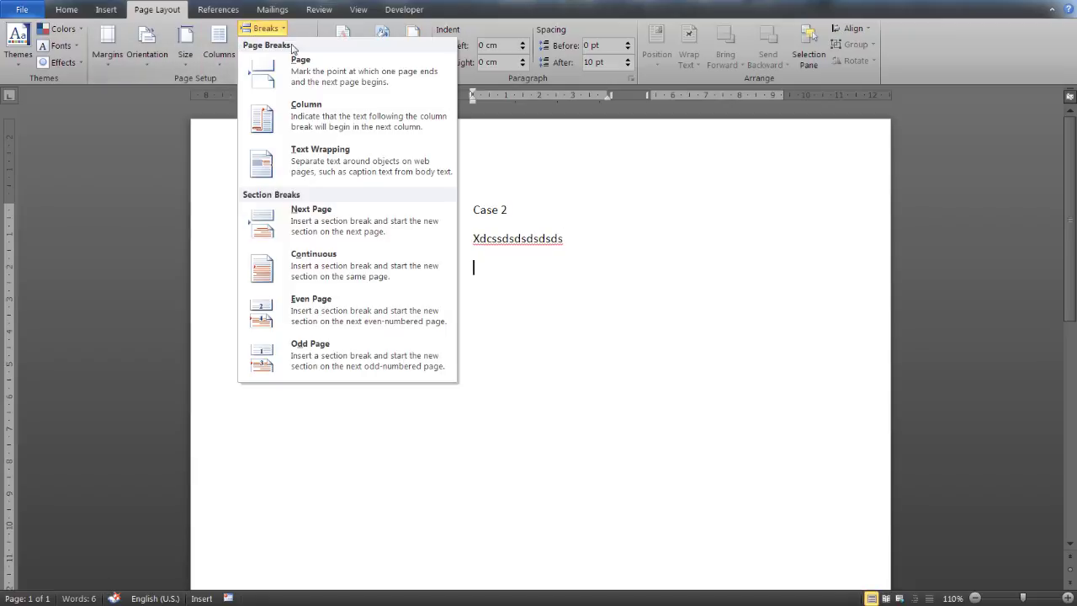
{"action": "left_click", "coordinate": [333, 105]}
- Type 'Case 3' with filler text 'sdssdsdsds' in the third column
{"action": "key", "text": "Caps_Lock"}
{"action": "type", "text": "C"}
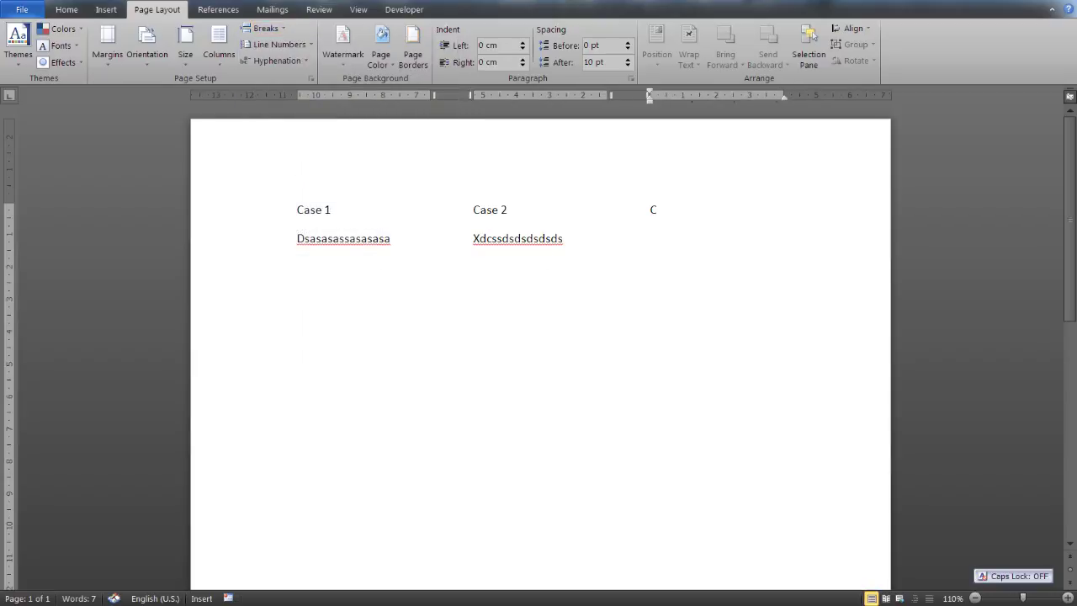
{"action": "type", "text": "ase 3"}
{"action": "key", "text": "Return"}
{"action": "type", "text": "sdssdsdsds"}
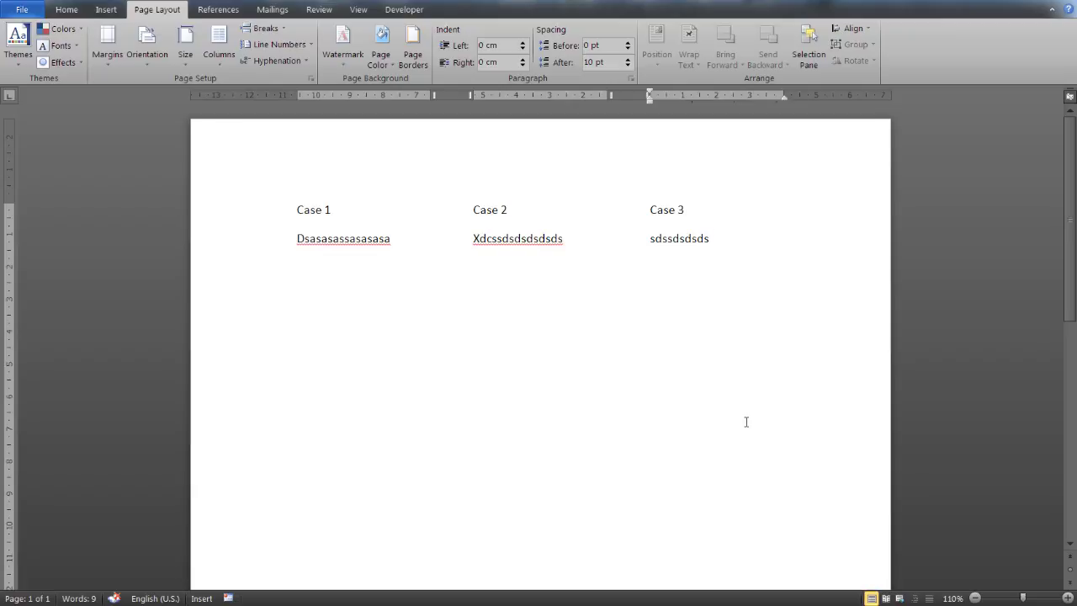
- Create a new blank document from File > New
{"action": "left_click", "coordinate": [23, 11]}
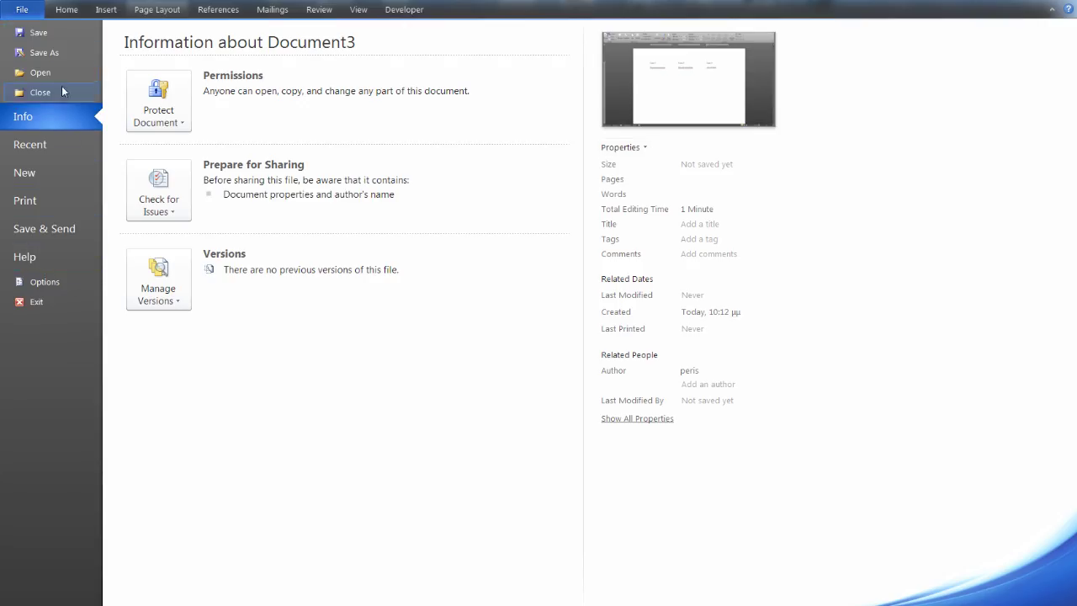
{"action": "left_click", "coordinate": [25, 172]}
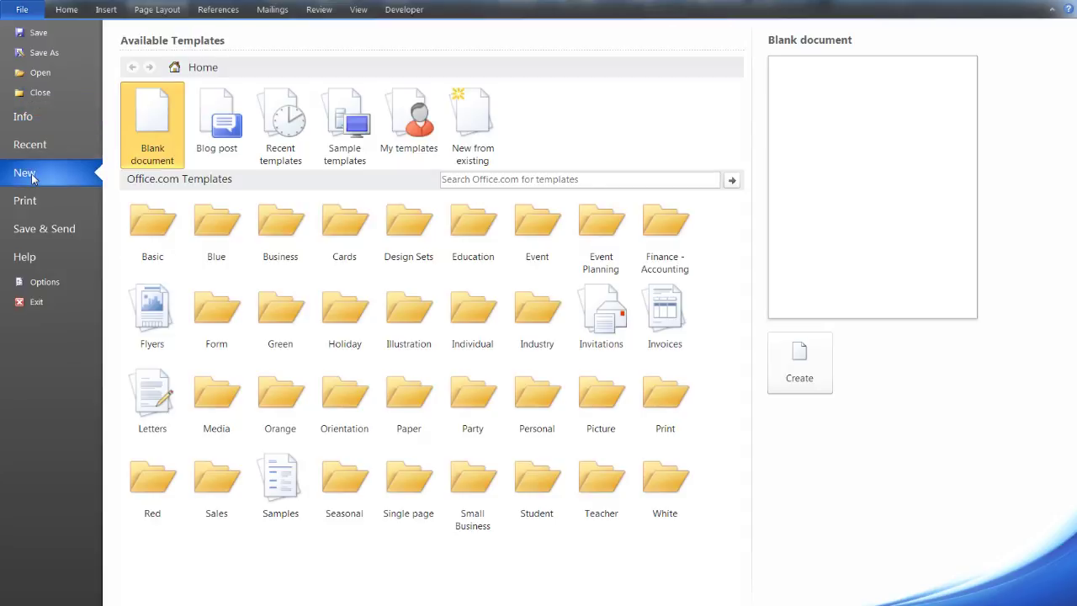
{"action": "left_click", "coordinate": [800, 366]}
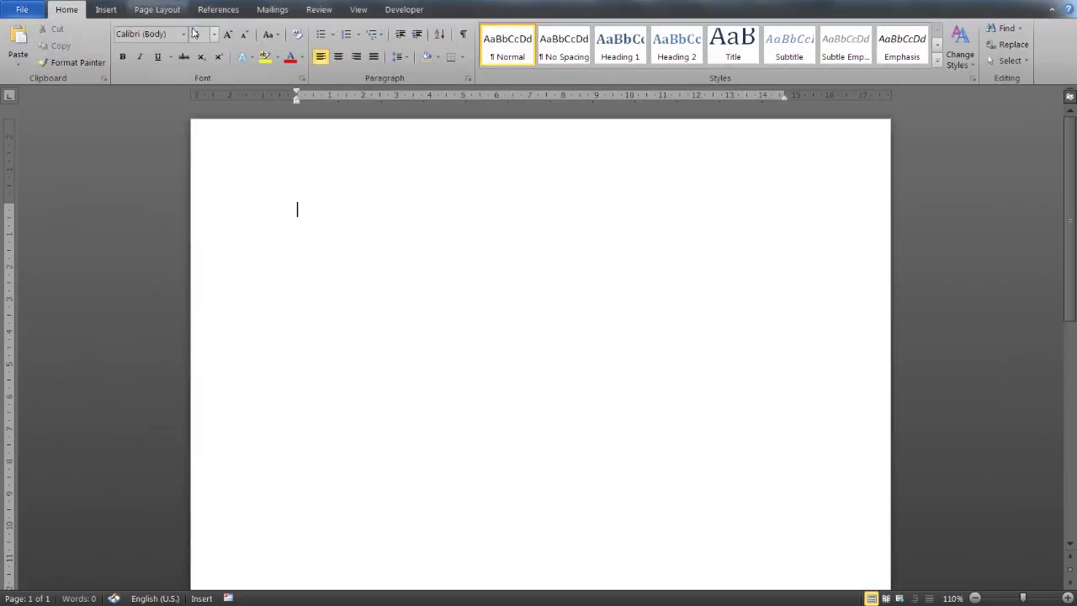
- Apply the Left columns preset so the first column is narrow
{"action": "left_click", "coordinate": [147, 14]}
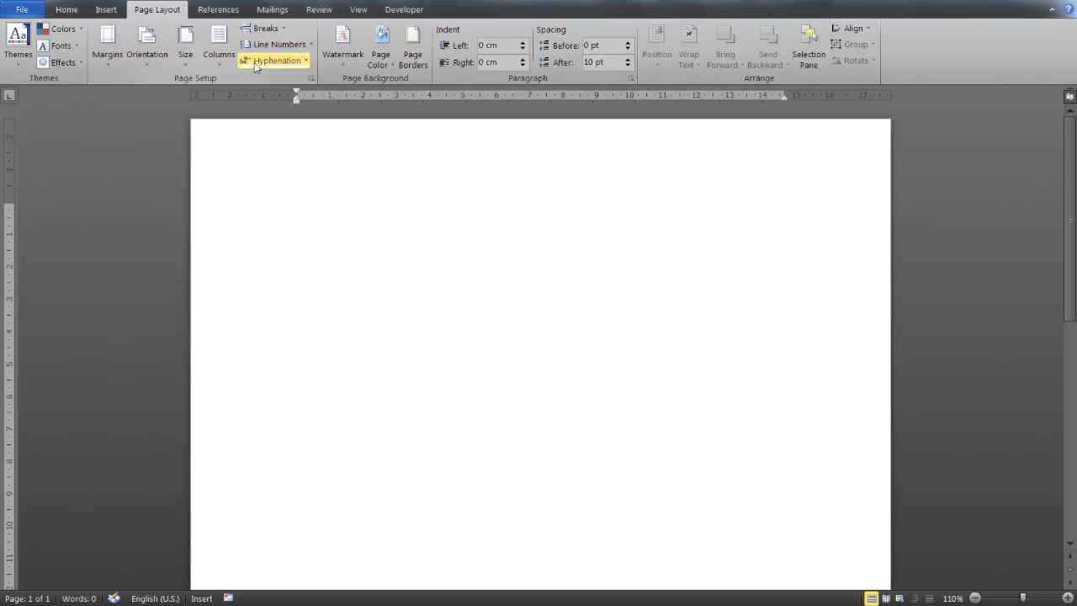
{"action": "left_click", "coordinate": [219, 46]}
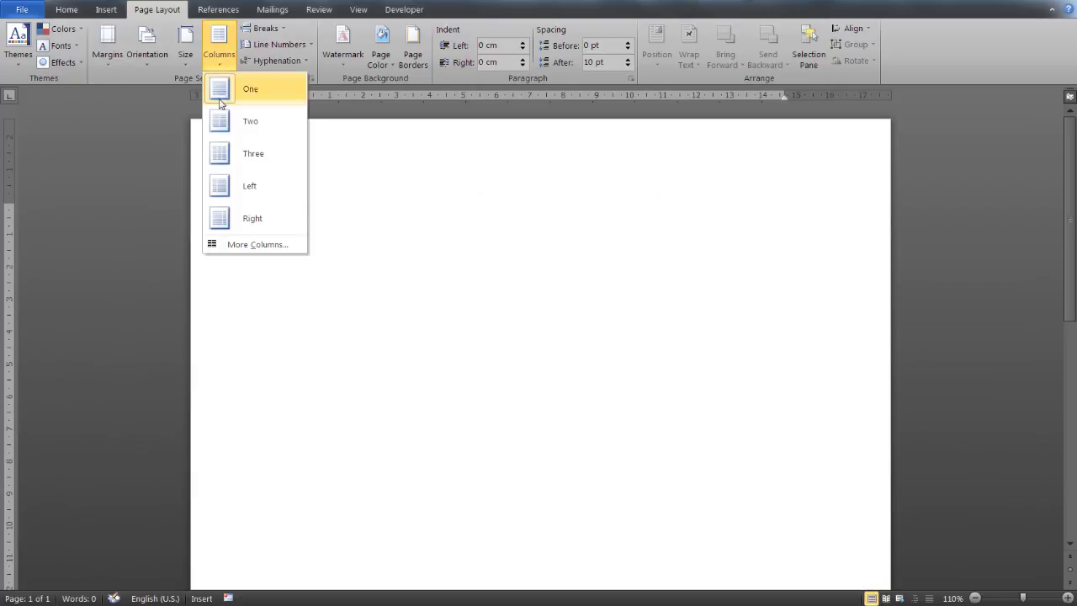
{"action": "left_click", "coordinate": [252, 186]}
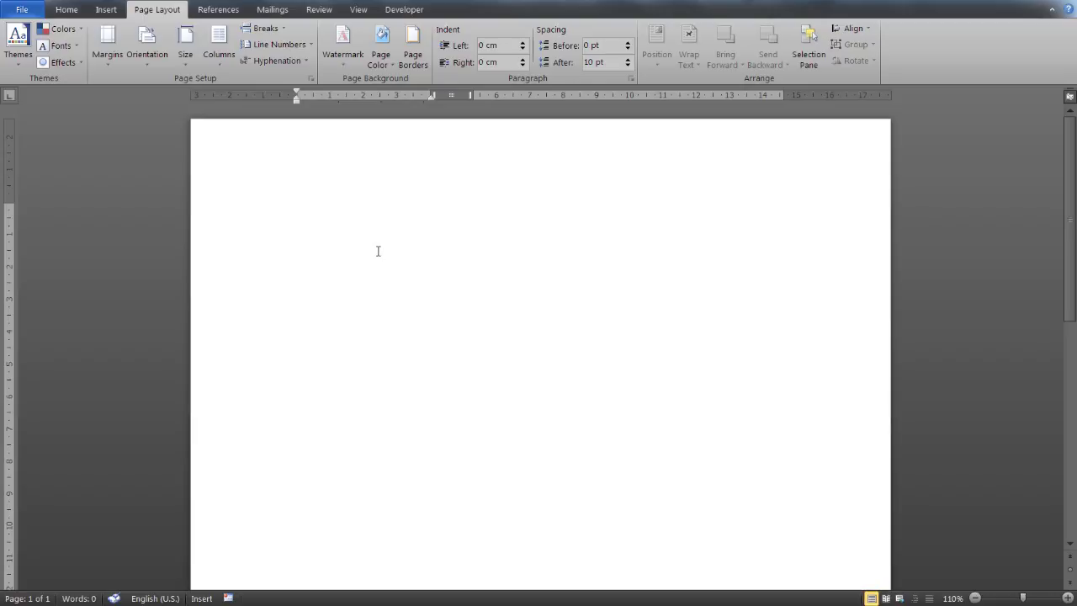
- Paste the Latin Lorem ipsum sample text into the left-column document
{"action": "key", "text": "ctrl+v"}
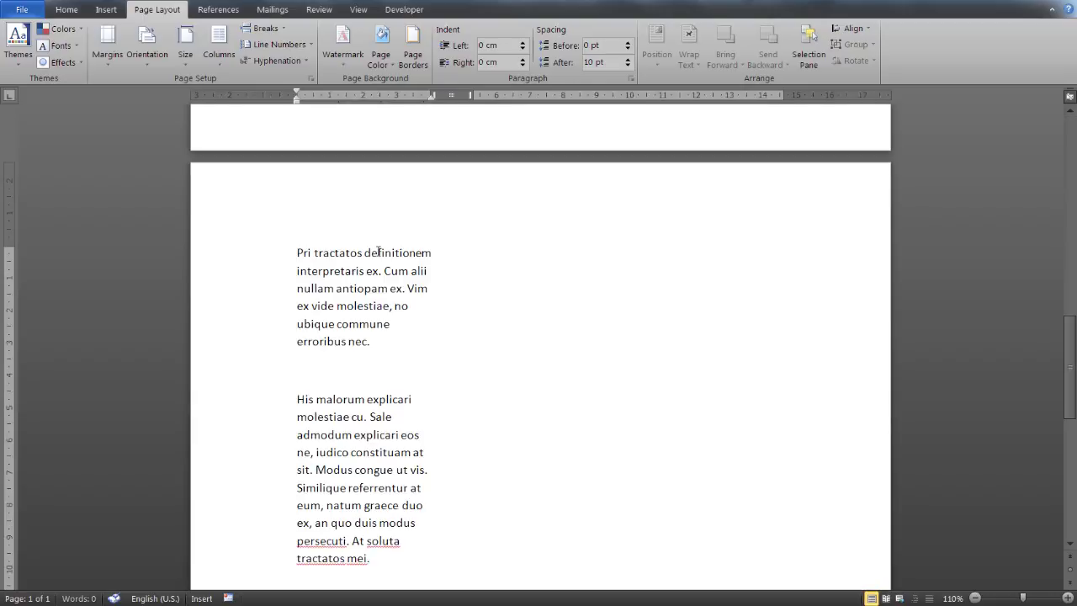
{"action": "scroll", "coordinate": [514, 259], "scroll_direction": "up", "scroll_amount": 15}
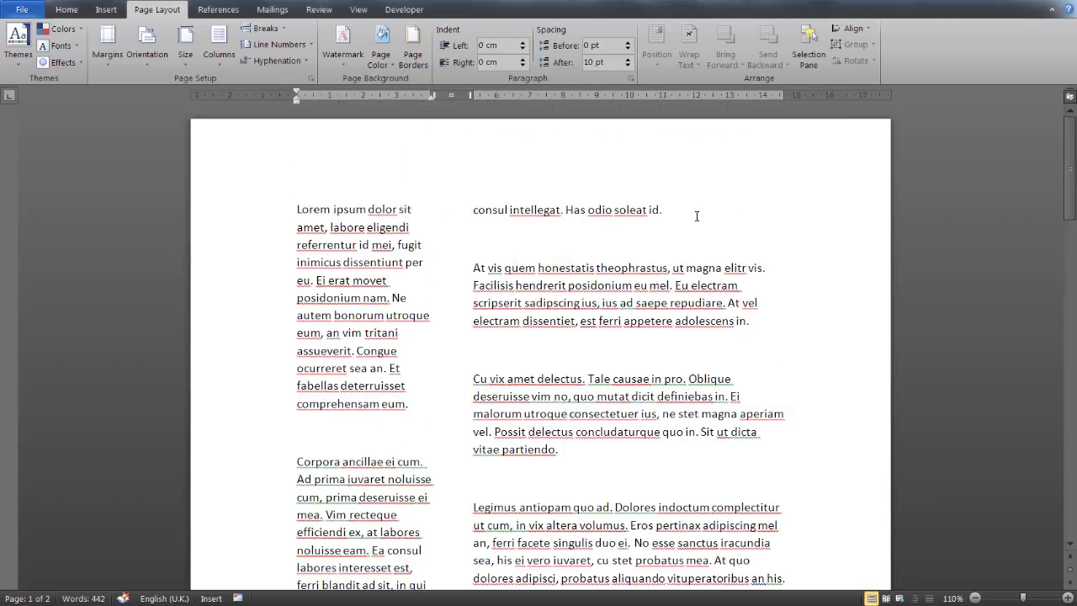
{"action": "scroll", "coordinate": [733, 208], "scroll_direction": "down", "scroll_amount": 2}
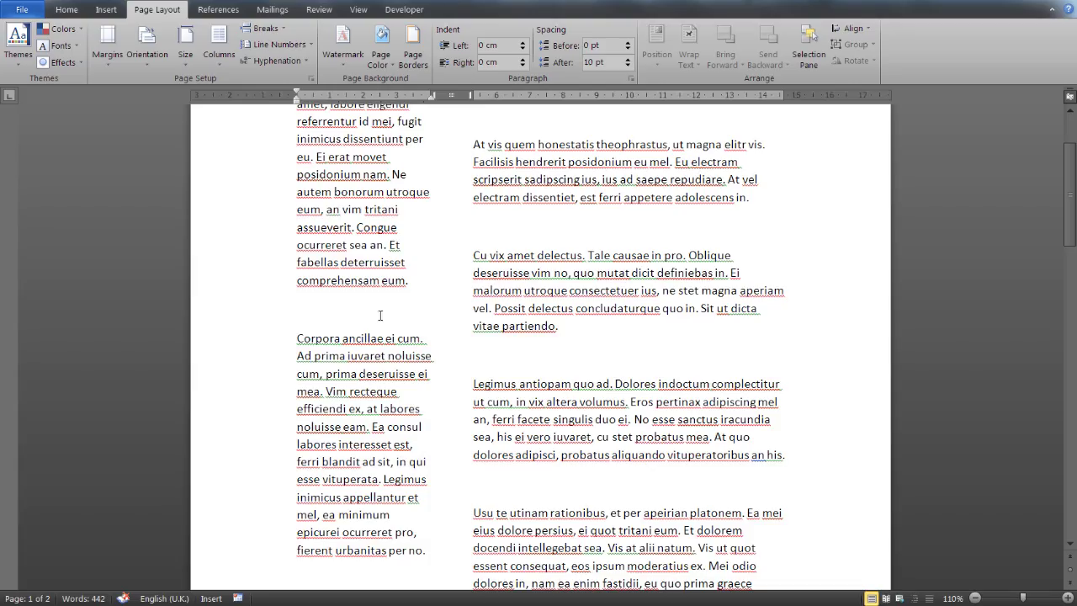
- Insert a column break before 'Corpora' to push it into the right column
{"action": "left_click", "coordinate": [296, 337]}
{"action": "scroll", "coordinate": [434, 318], "scroll_direction": "up", "scroll_amount": 2}
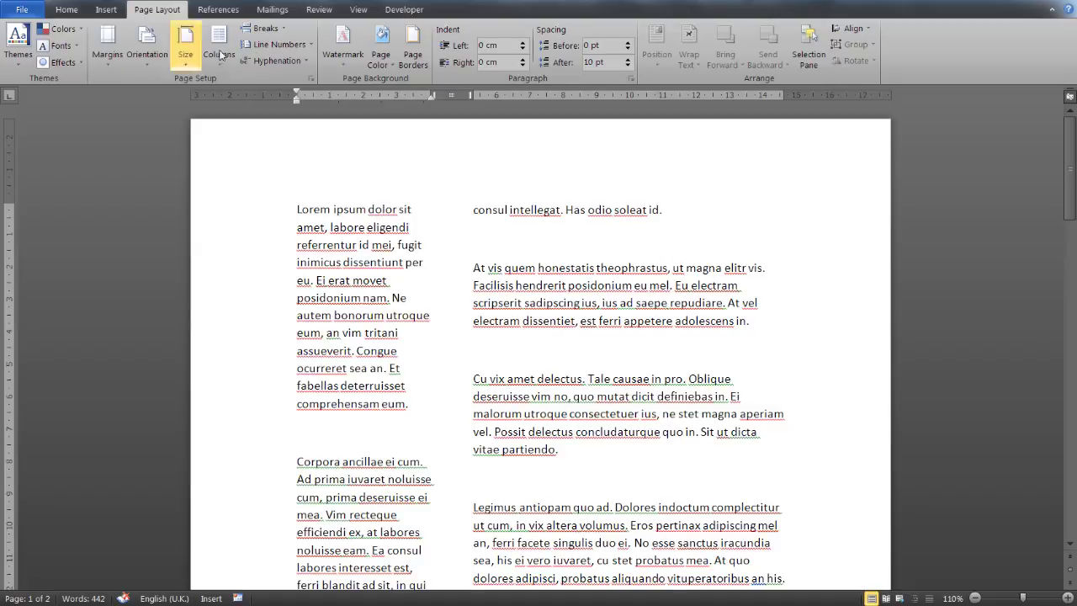
{"action": "left_click", "coordinate": [281, 30]}
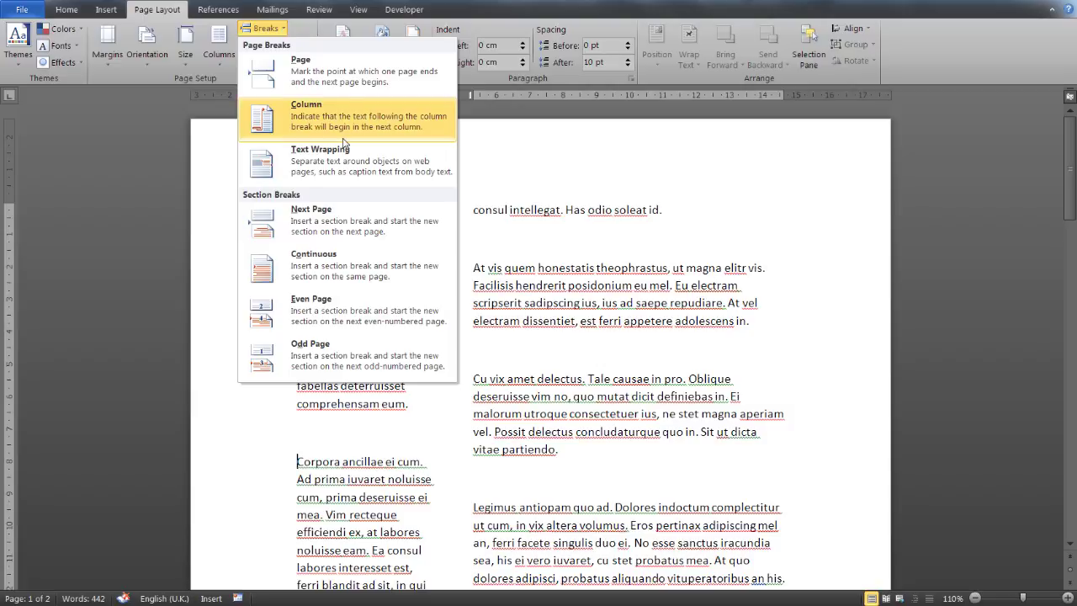
{"action": "left_click", "coordinate": [341, 99]}
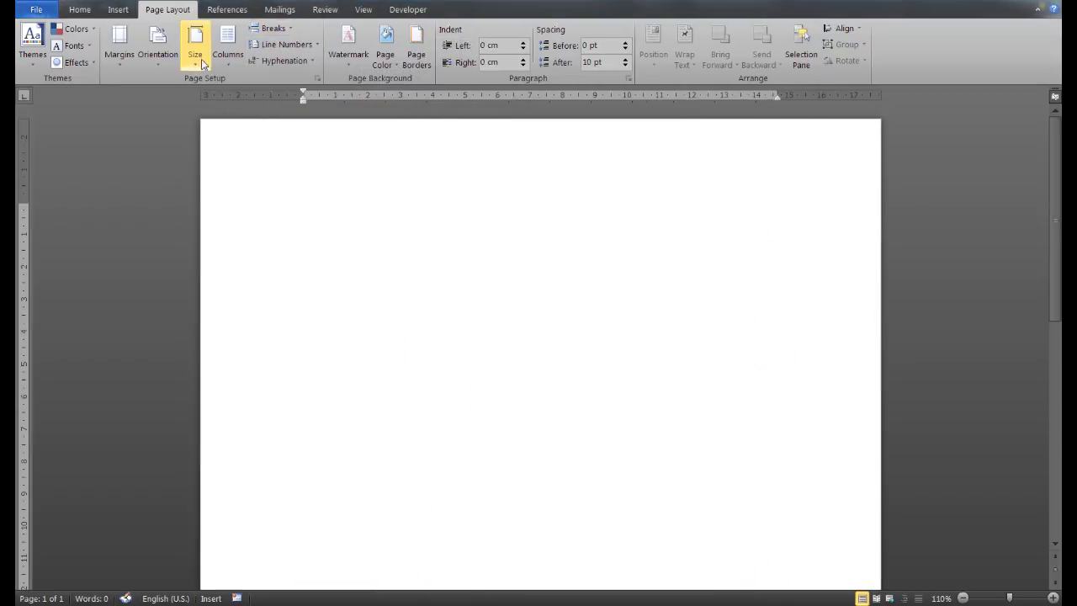
- Apply the Left column layout and type Summary, Tips and Main Text on separate lines
{"action": "left_click", "coordinate": [227, 47]}
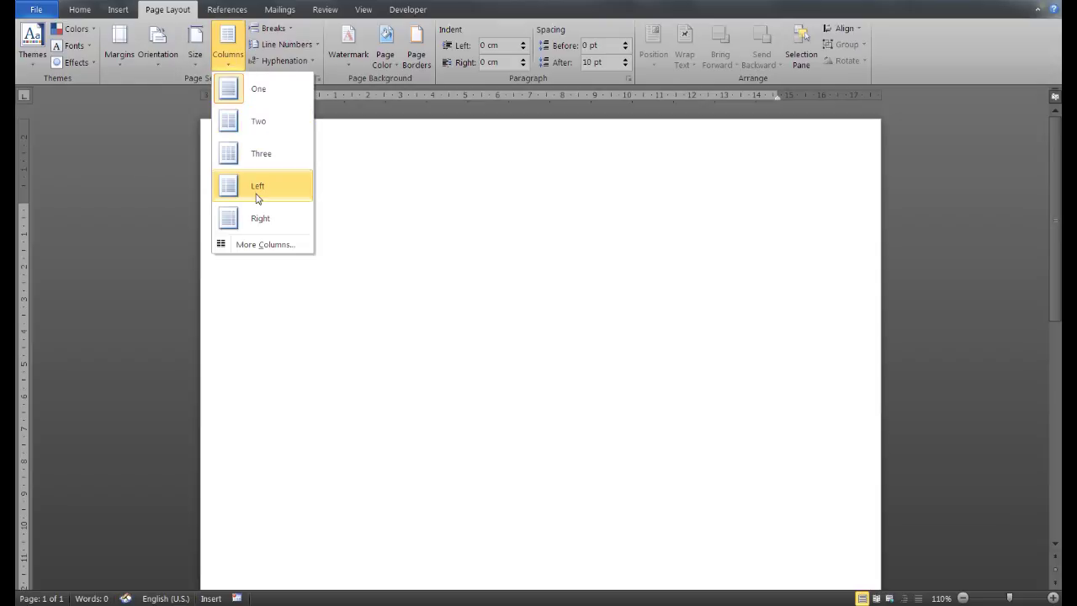
{"action": "left_click", "coordinate": [223, 190]}
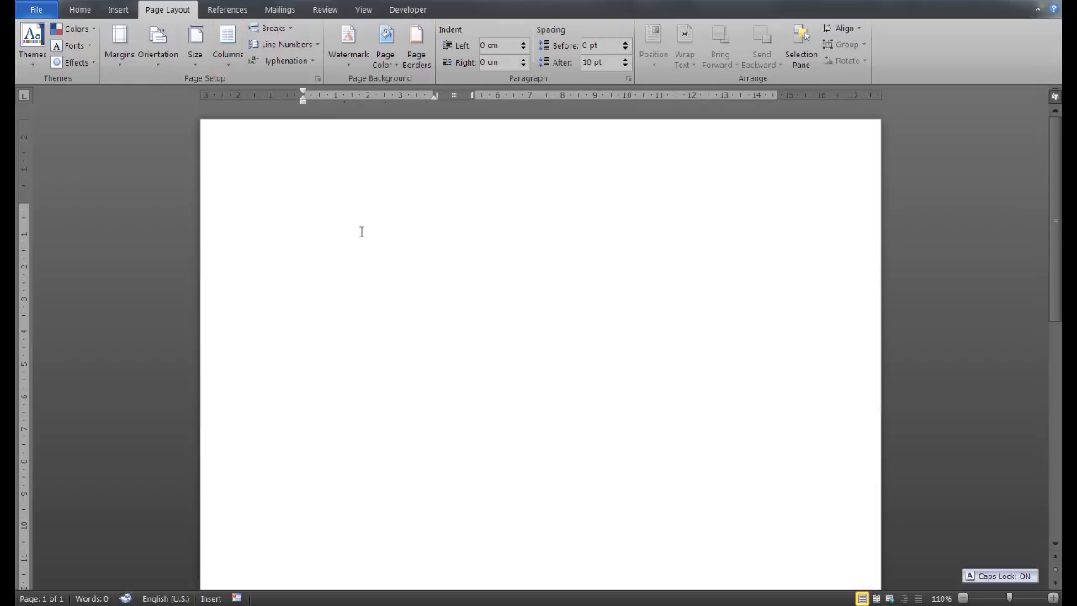
{"action": "type", "text": "Summary"}
{"action": "key", "text": "Return"}
{"action": "key", "text": "Return"}
{"action": "type", "text": "Tips"}
{"action": "key", "text": "Return"}
{"action": "type", "text": "Main Text"}
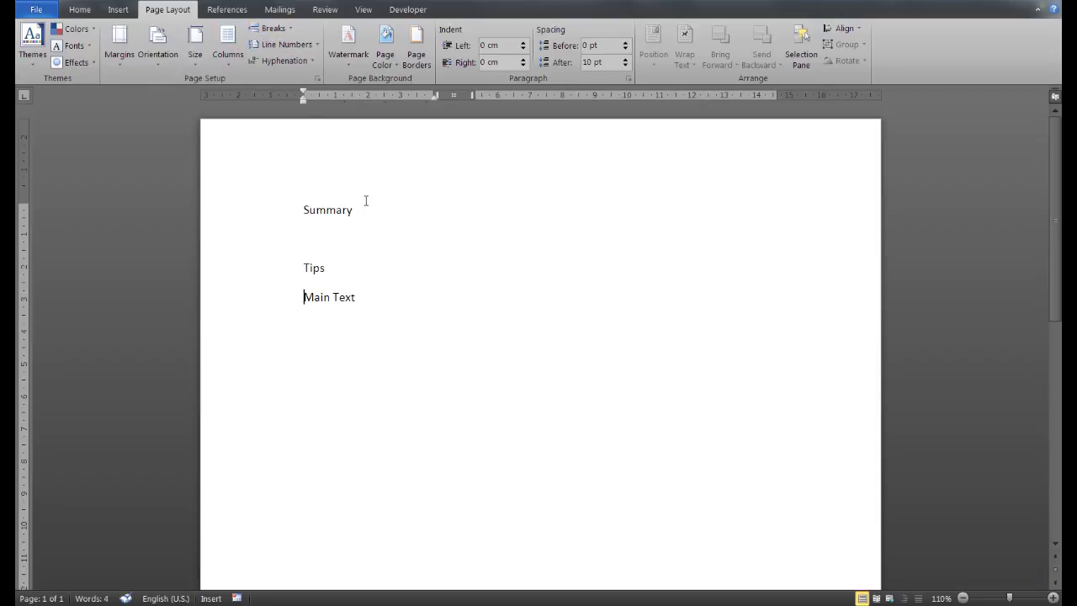
- Break Main Text into the right column and type 'sdsdsdsd' beneath it
{"action": "left_click", "coordinate": [274, 29]}
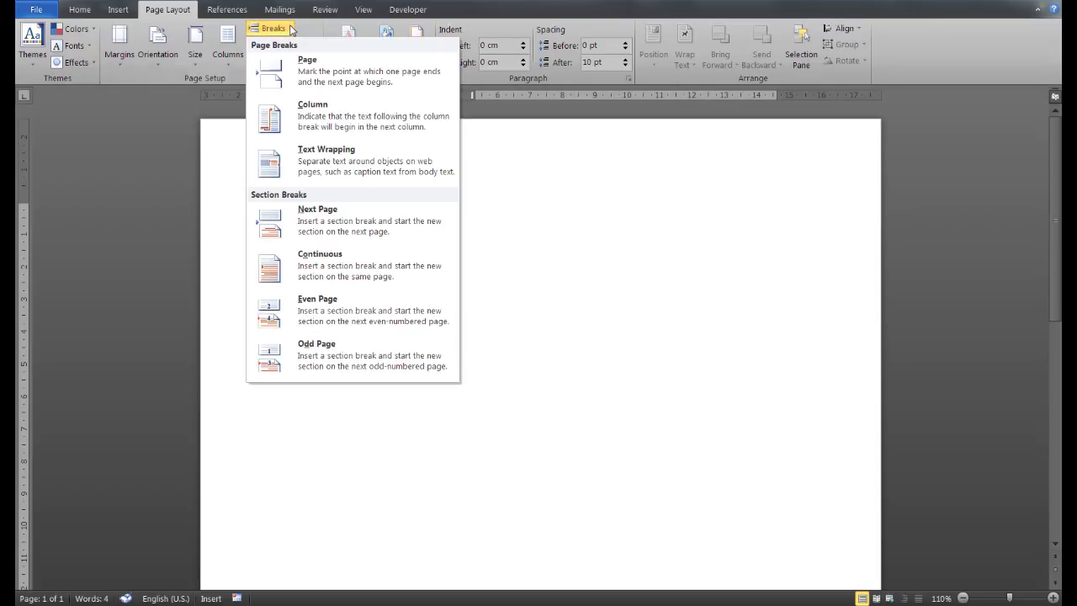
{"action": "left_click", "coordinate": [320, 105]}
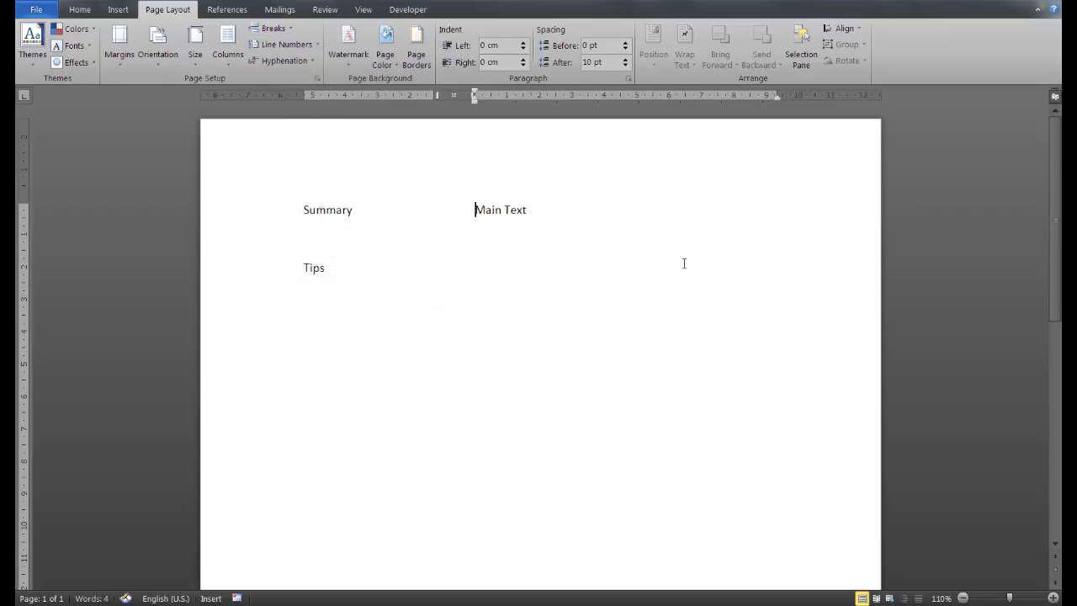
{"action": "left_click", "coordinate": [587, 242]}
{"action": "type", "text": "sdsdsdsd"}
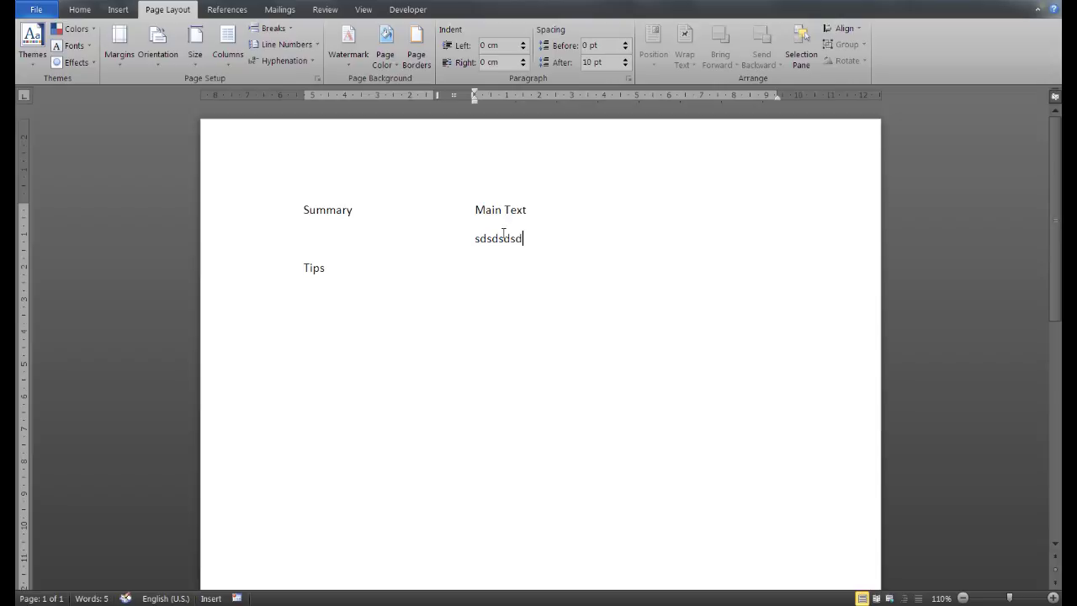